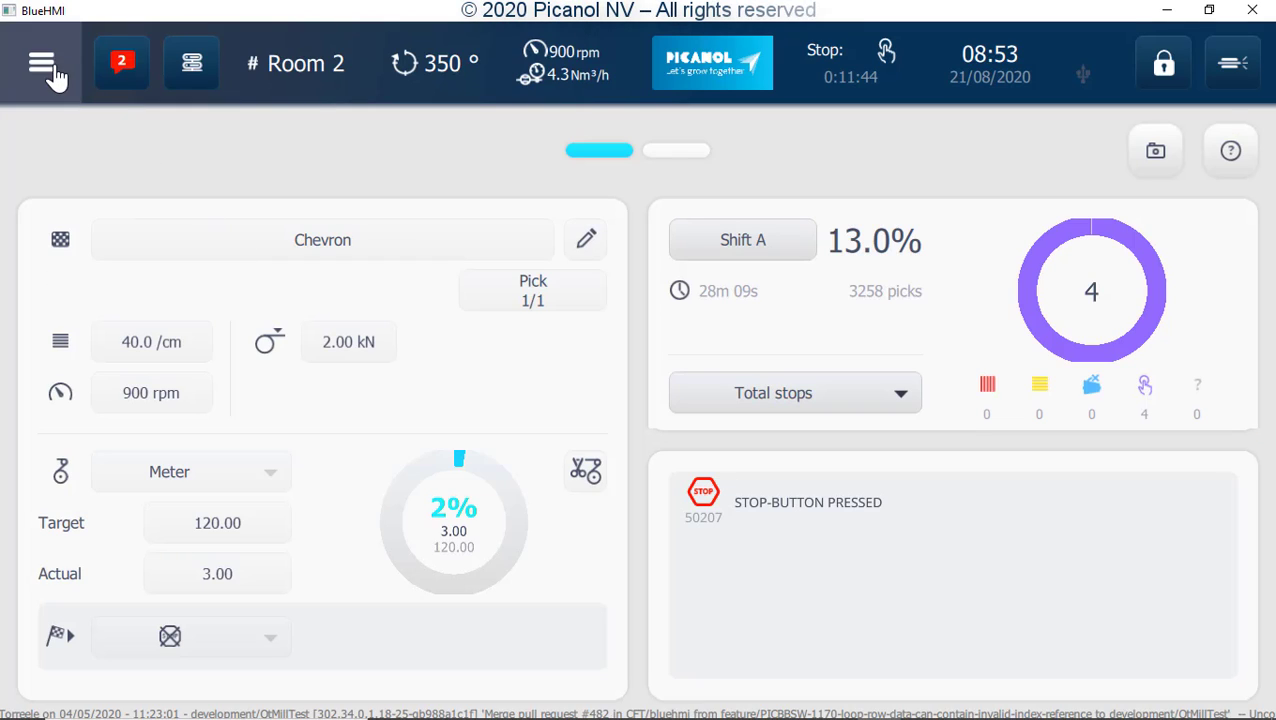
Open the navigation sidebar from the home dashboard.
left_click(55, 76)
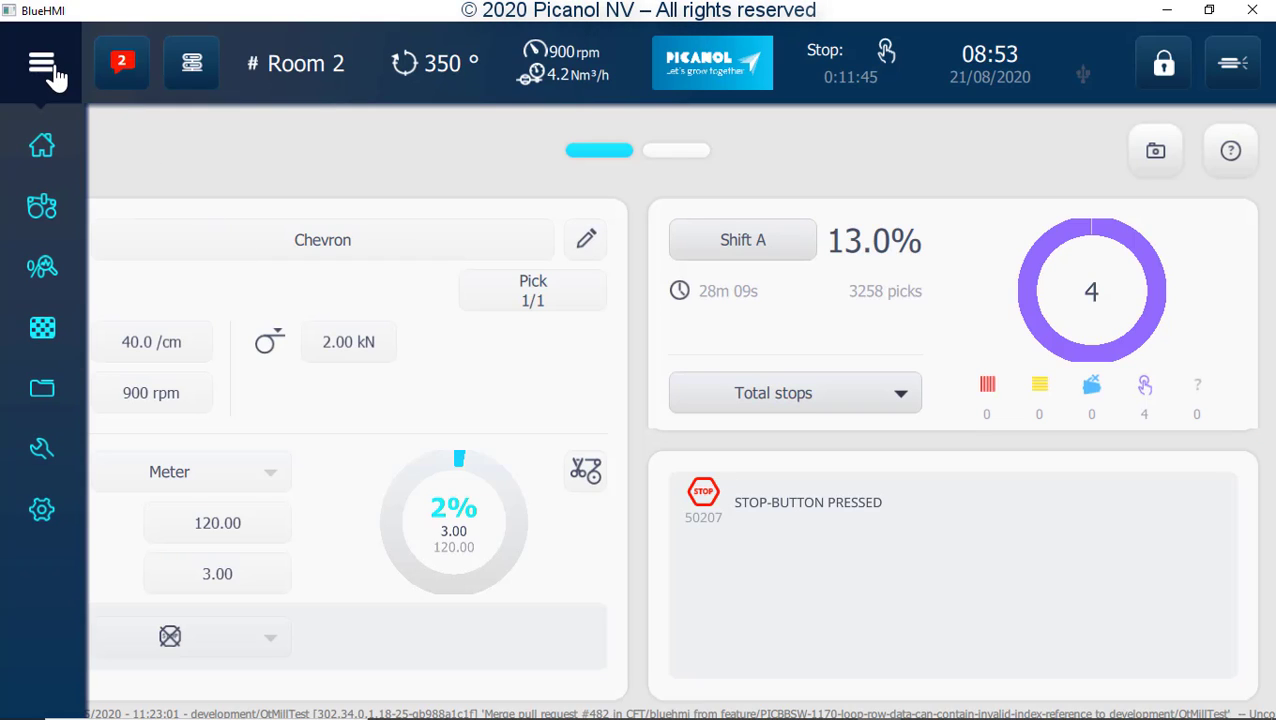
Go to Machine settings and bring up the ELO warp tension page with its 2.00 kN setpoint.
left_click(44, 208)
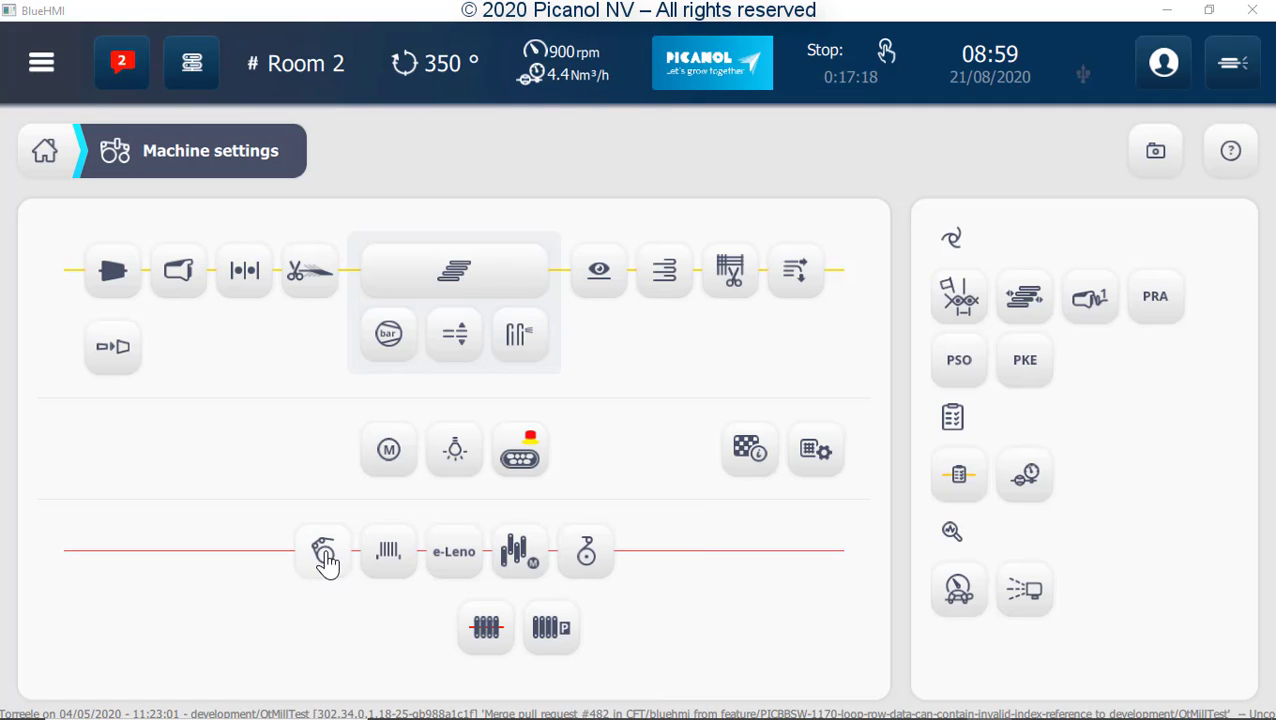
left_click(323, 553)
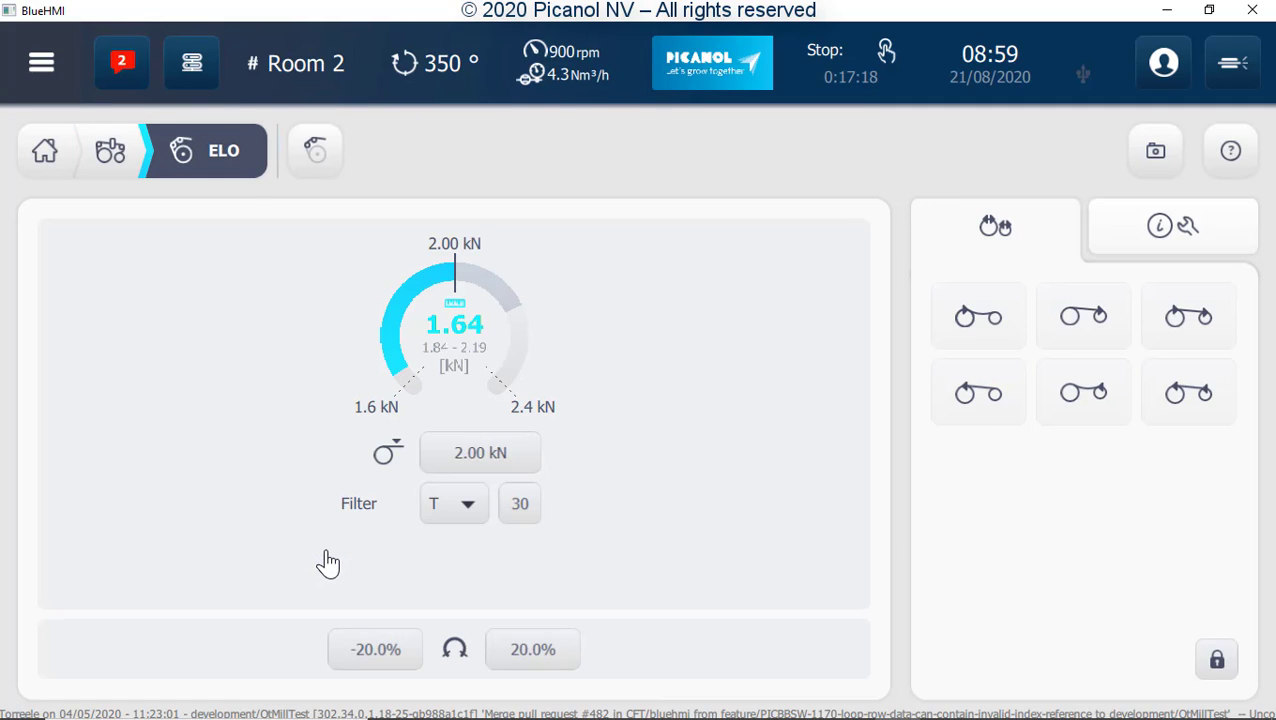
left_click(318, 158)
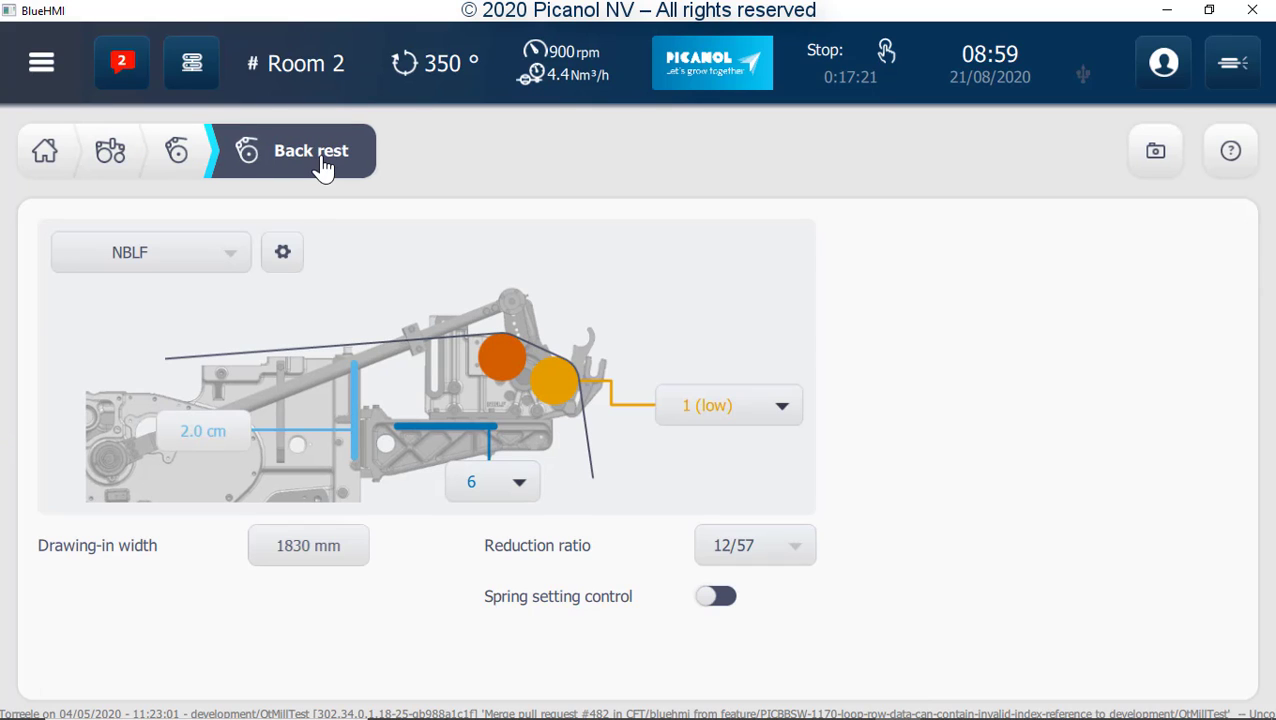
left_click(281, 256)
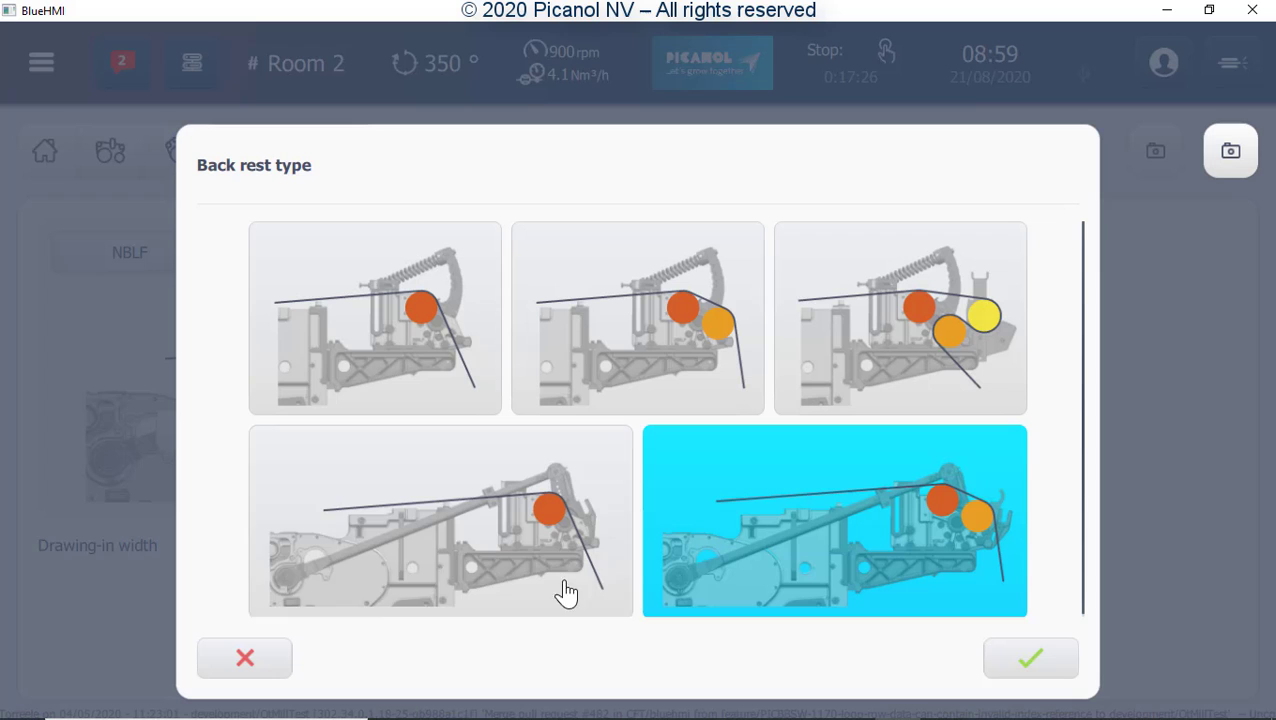
left_click(1033, 668)
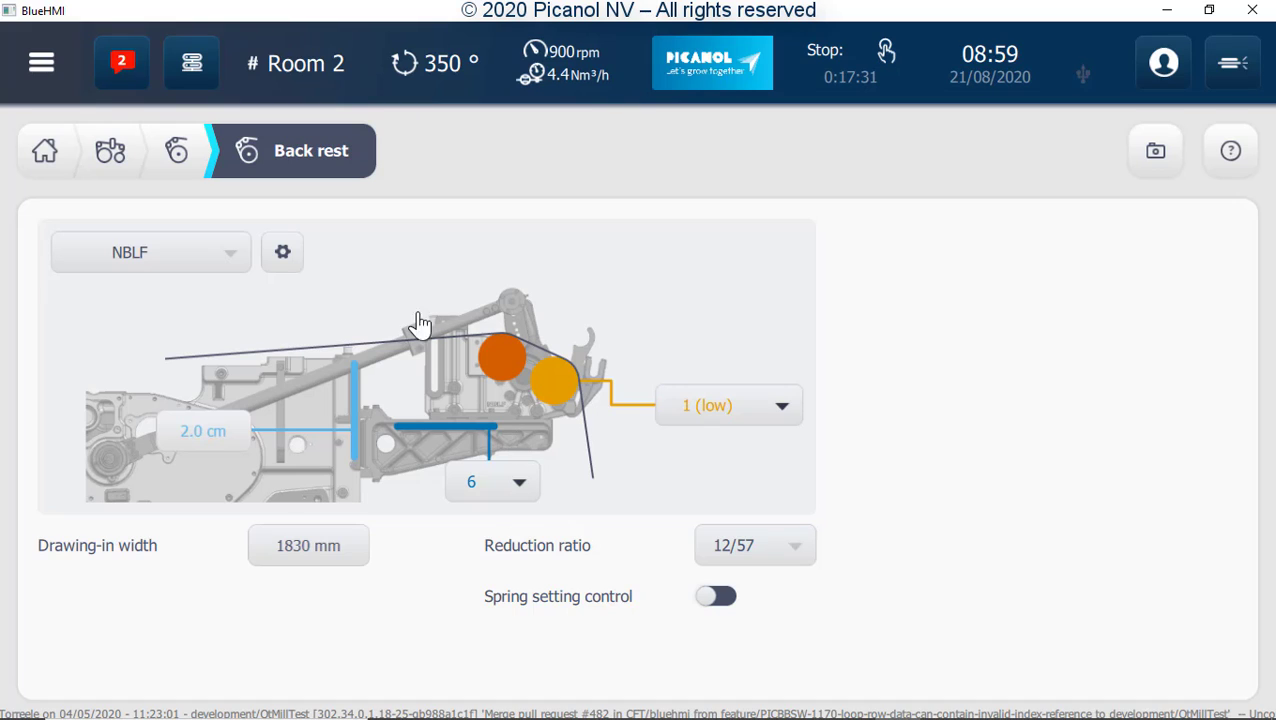
left_click(178, 153)
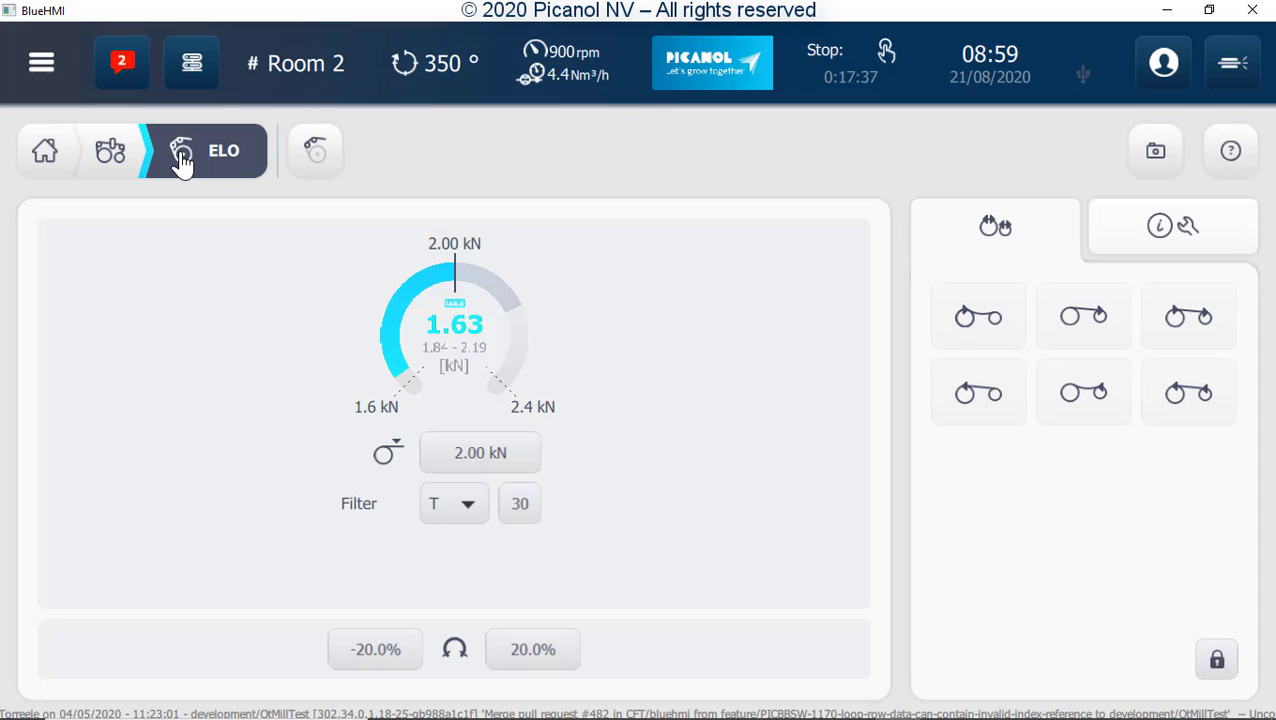
Show the ELO info and service panel with warp beam motor speed and tension readouts.
left_click(1168, 238)
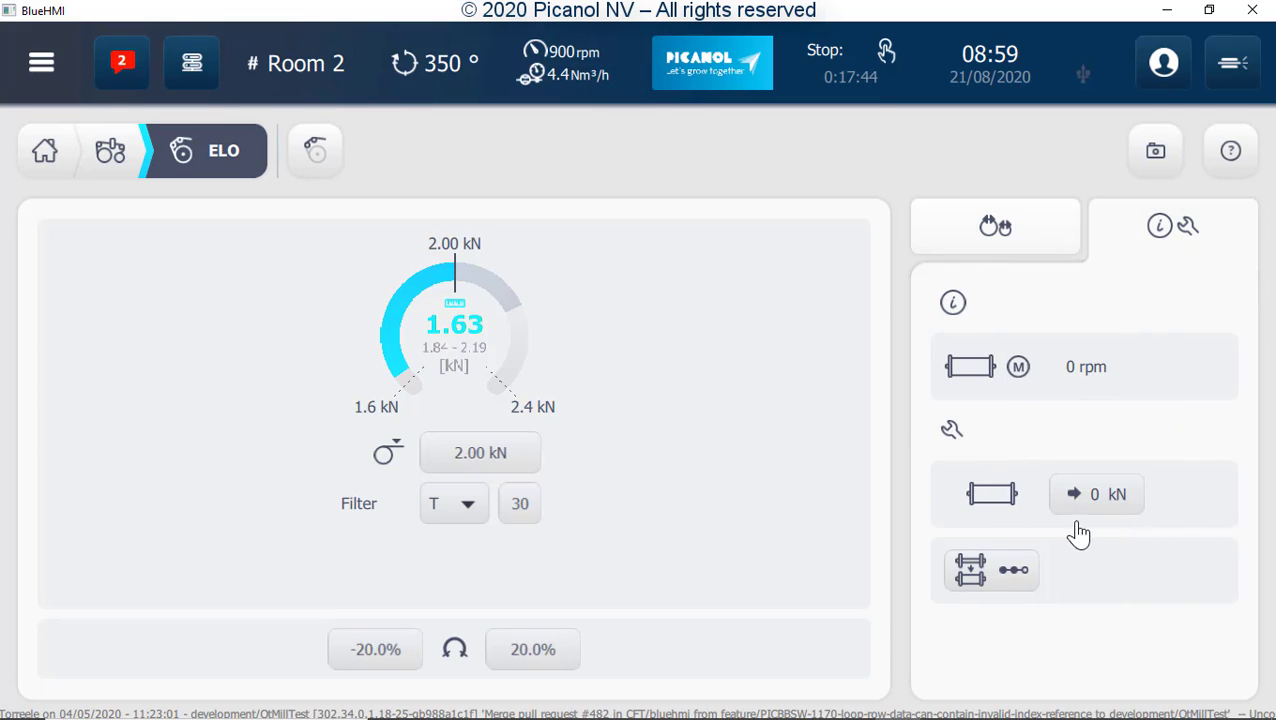
Start a beam change, accept the yarn specs, and zero-adjust the warp tension sensor after slackening the beam.
left_click(975, 578)
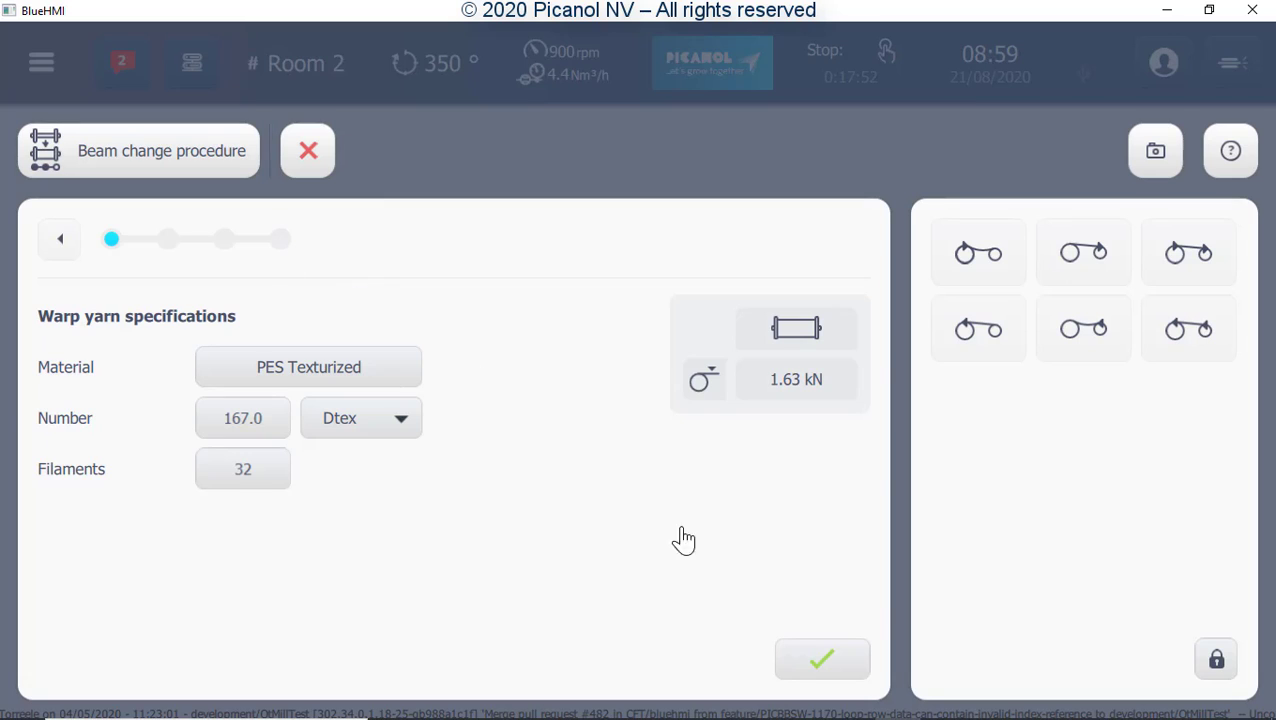
left_click(797, 662)
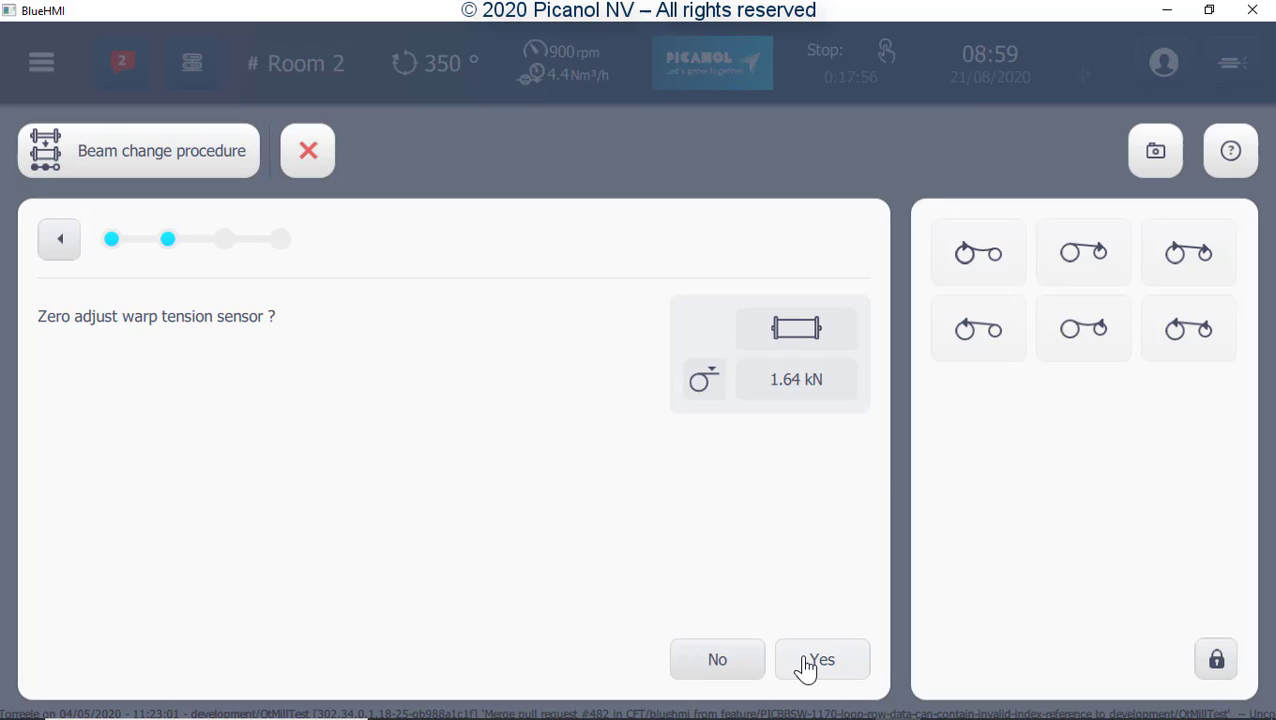
left_click(806, 664)
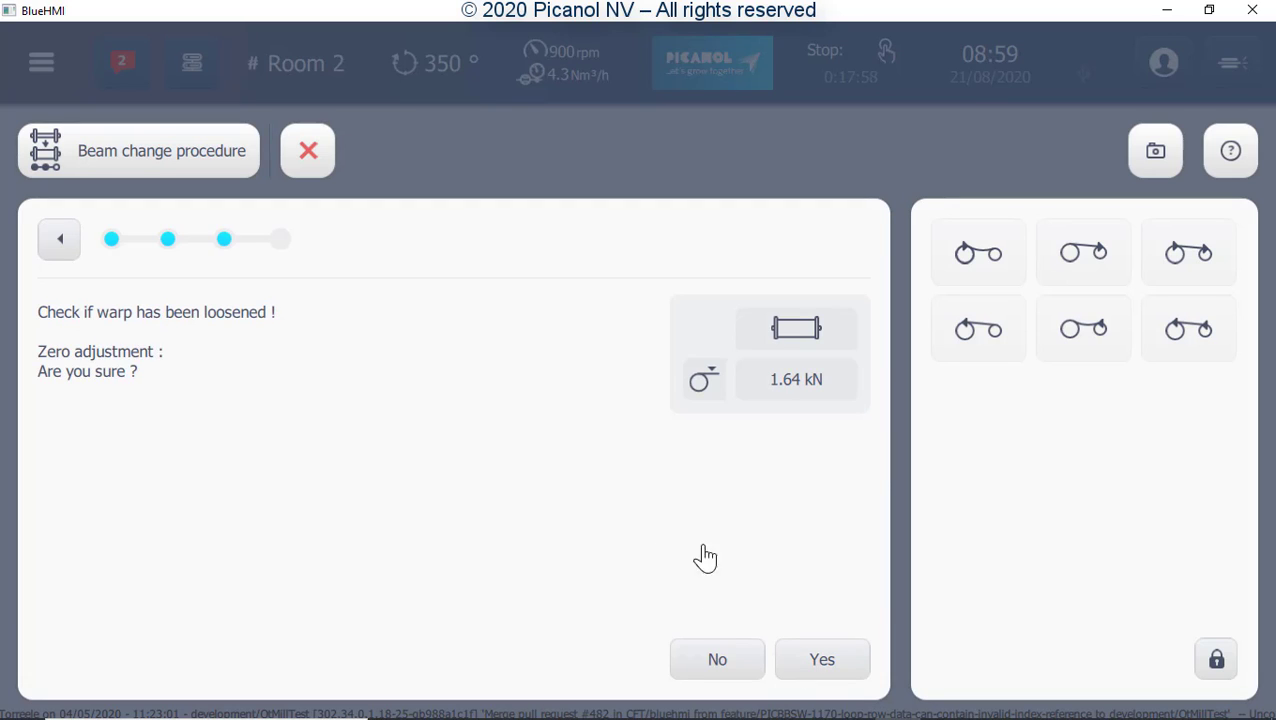
left_click(1218, 662)
left_click(983, 262)
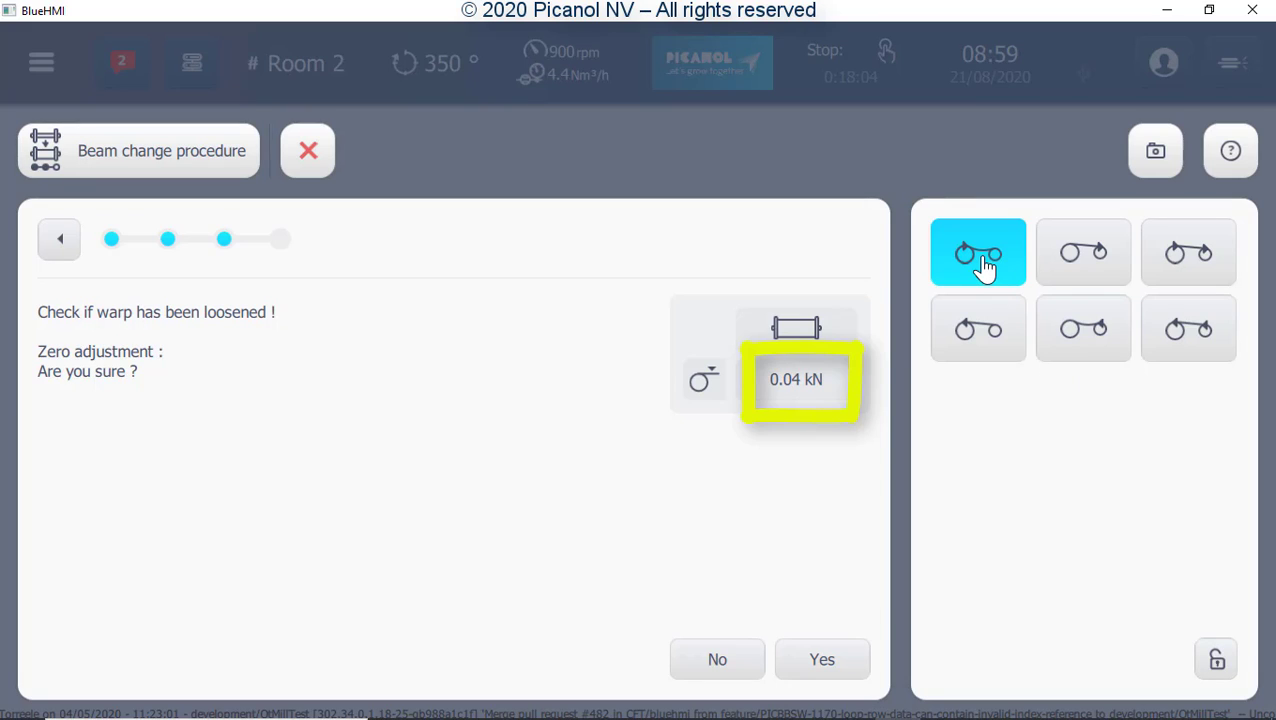
left_click(983, 265)
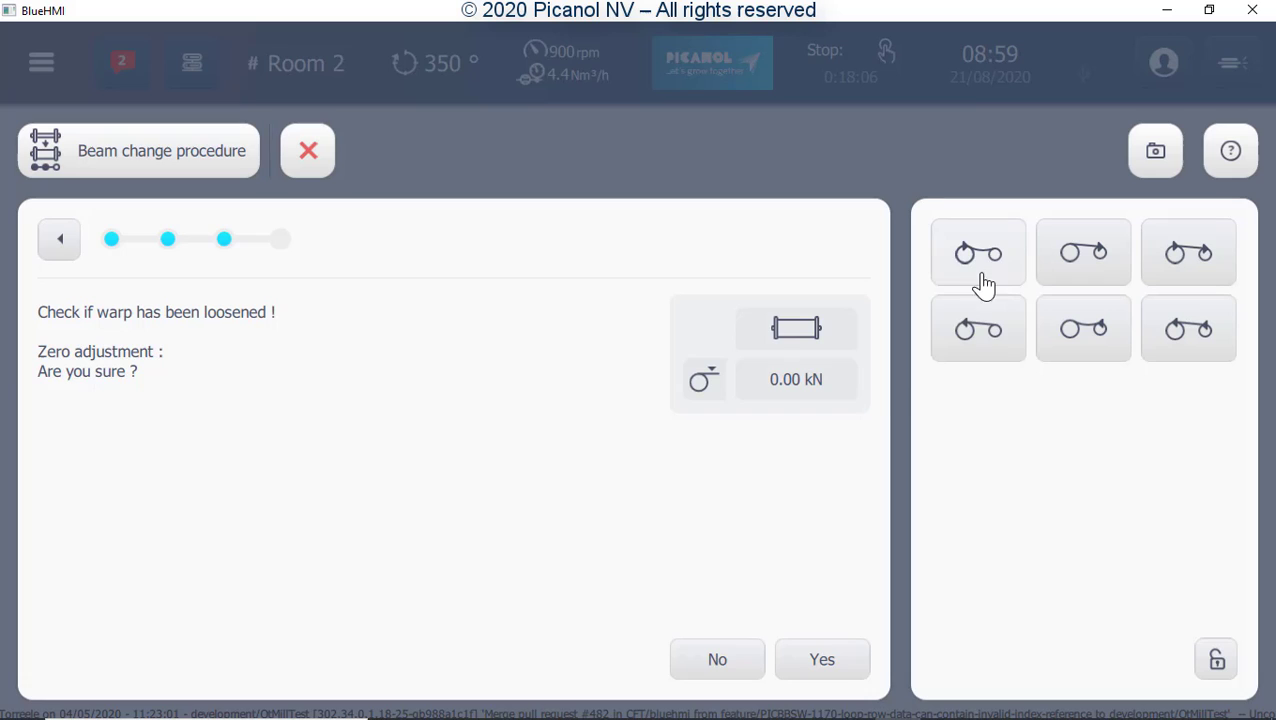
left_click(820, 664)
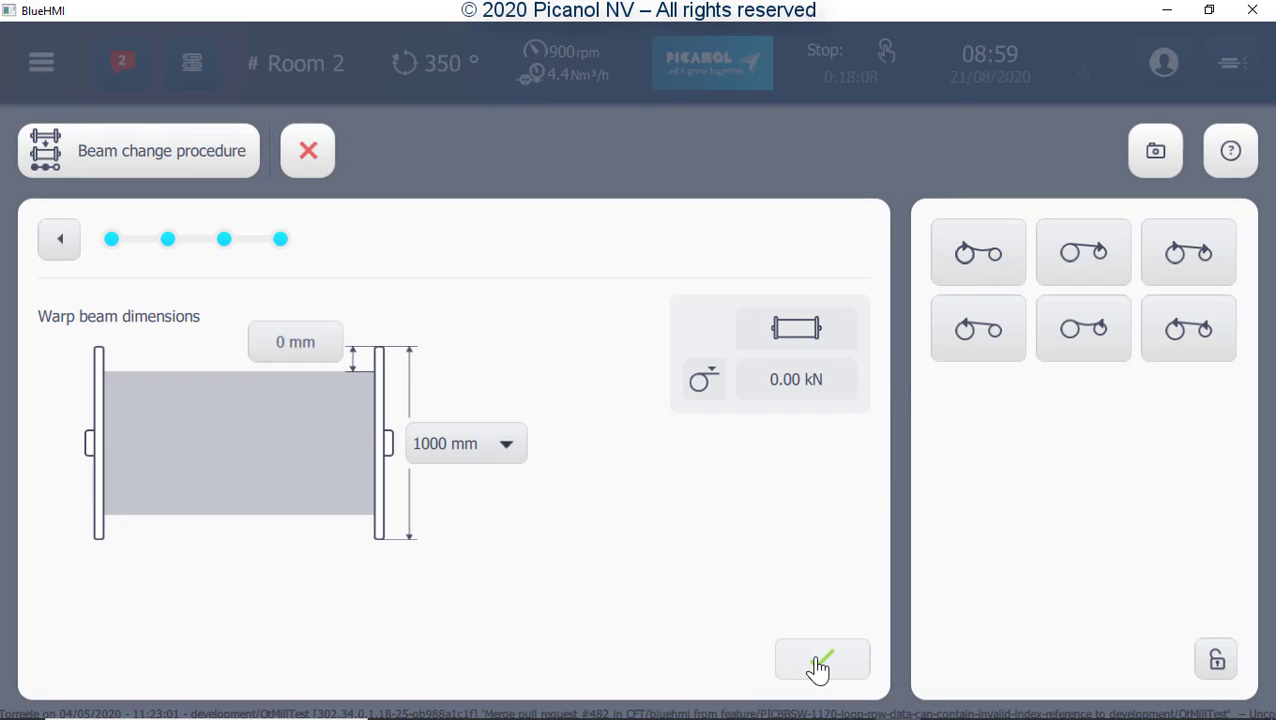
Set the beam dimensions to 220 mm and 805 mm, then finish the beam change.
left_click(289, 350)
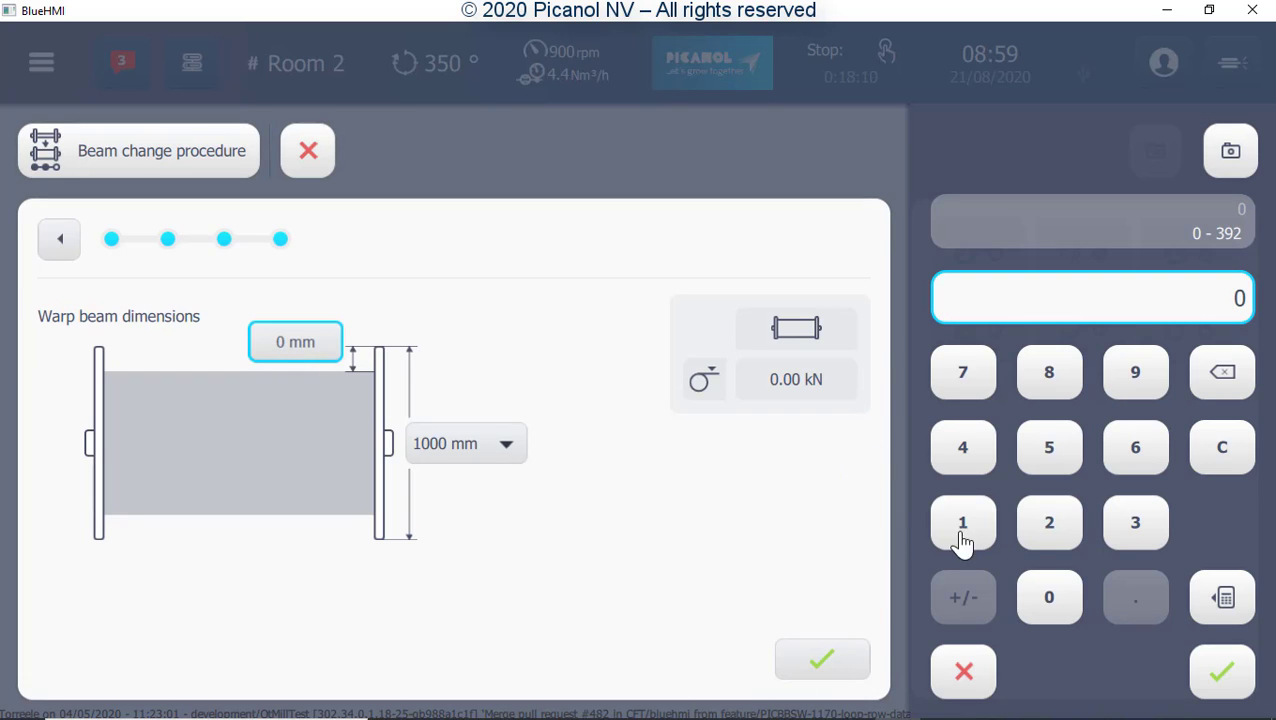
left_click(1048, 528)
left_click(1048, 528)
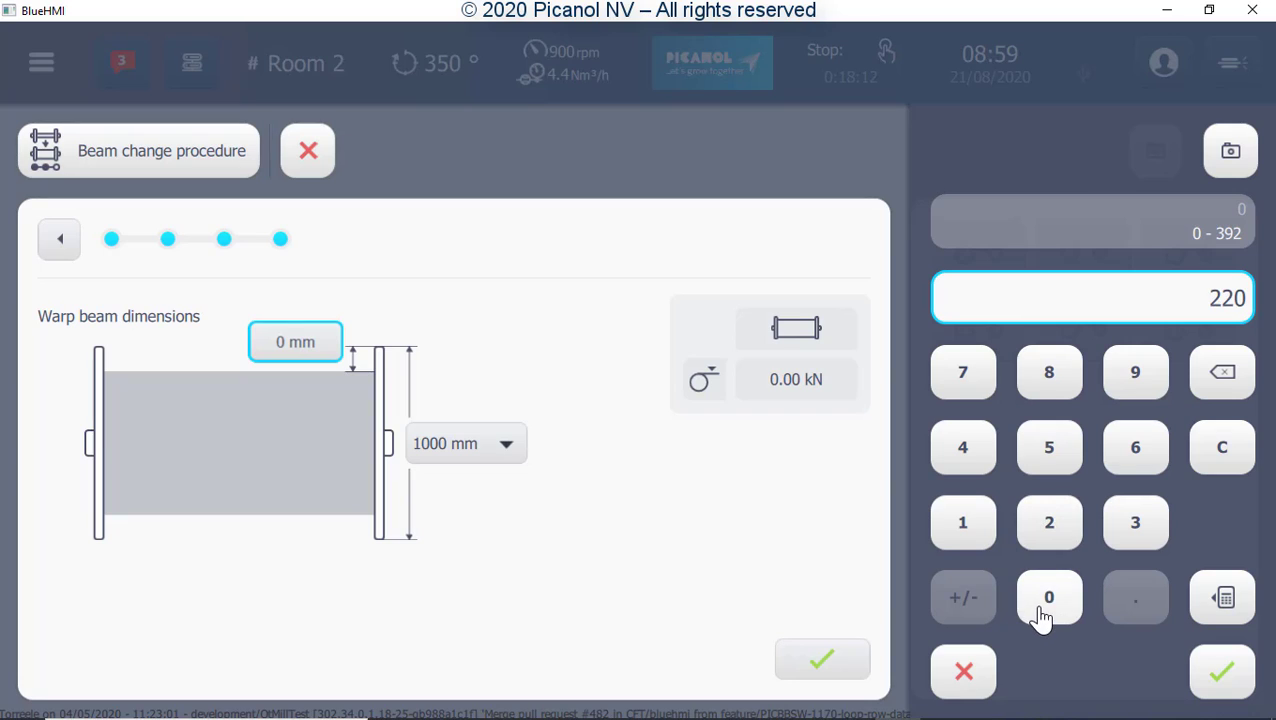
left_click(1219, 672)
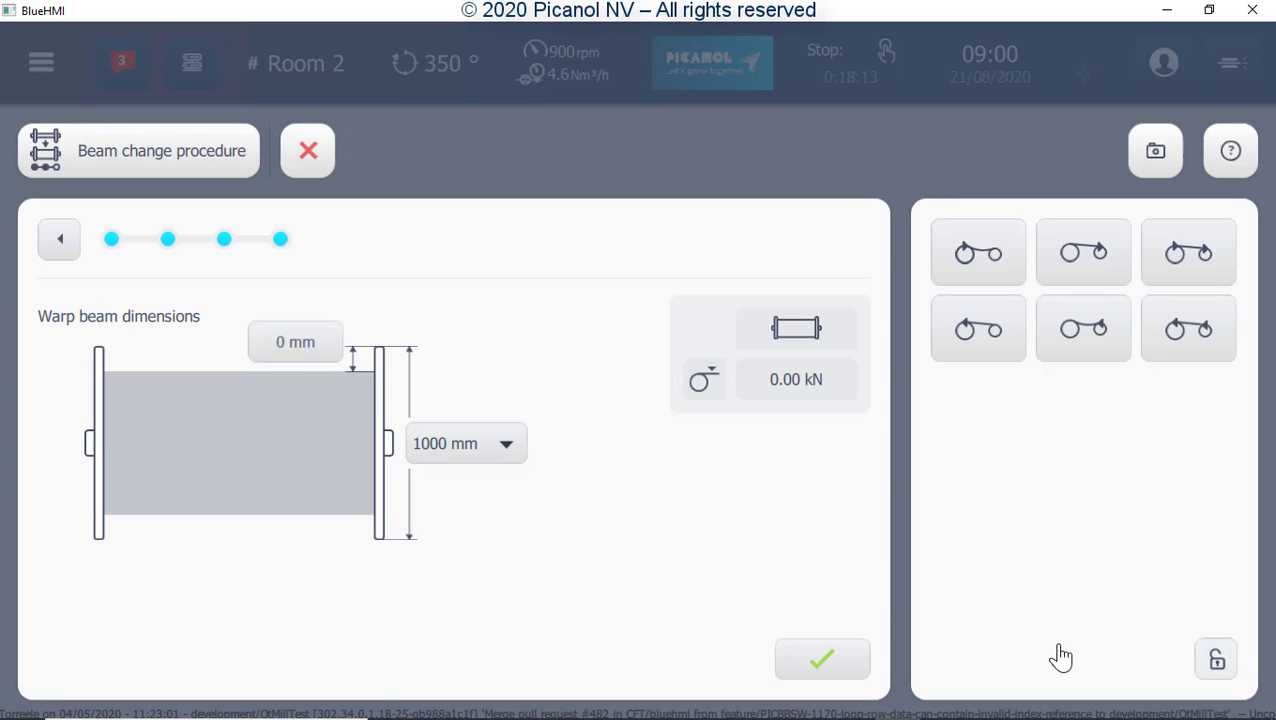
left_click(521, 447)
left_click(473, 447)
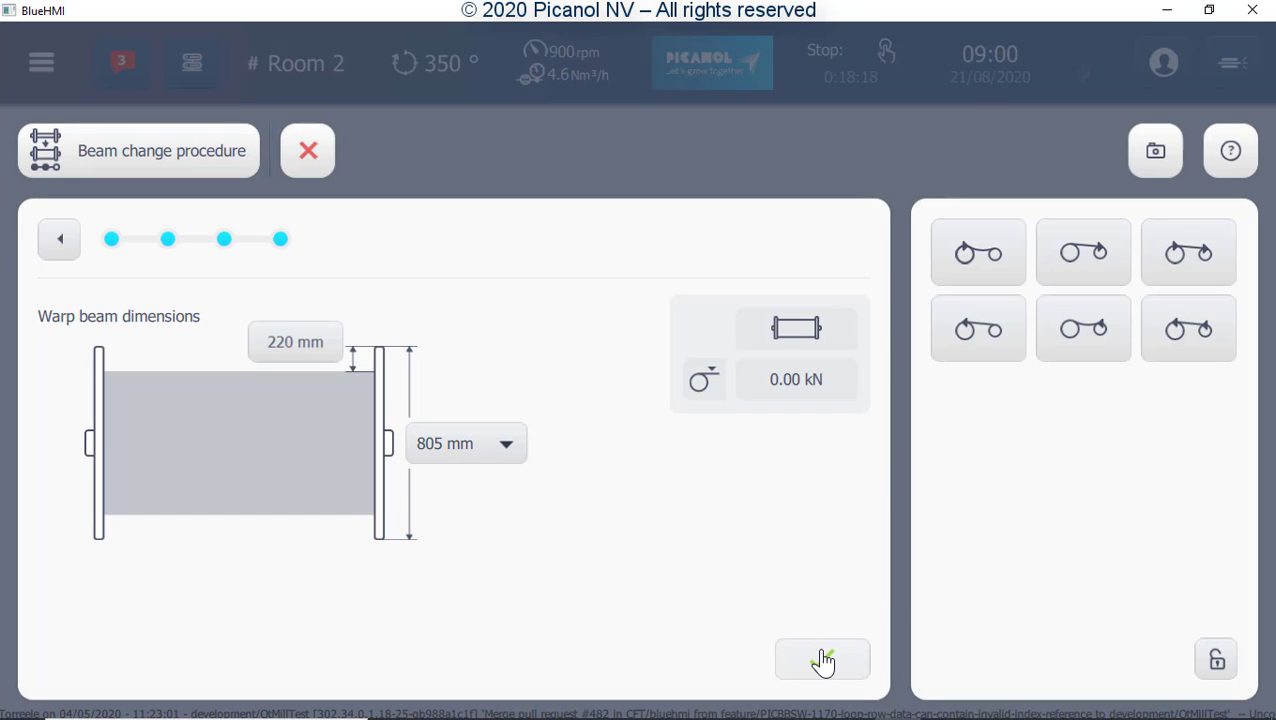
left_click(822, 660)
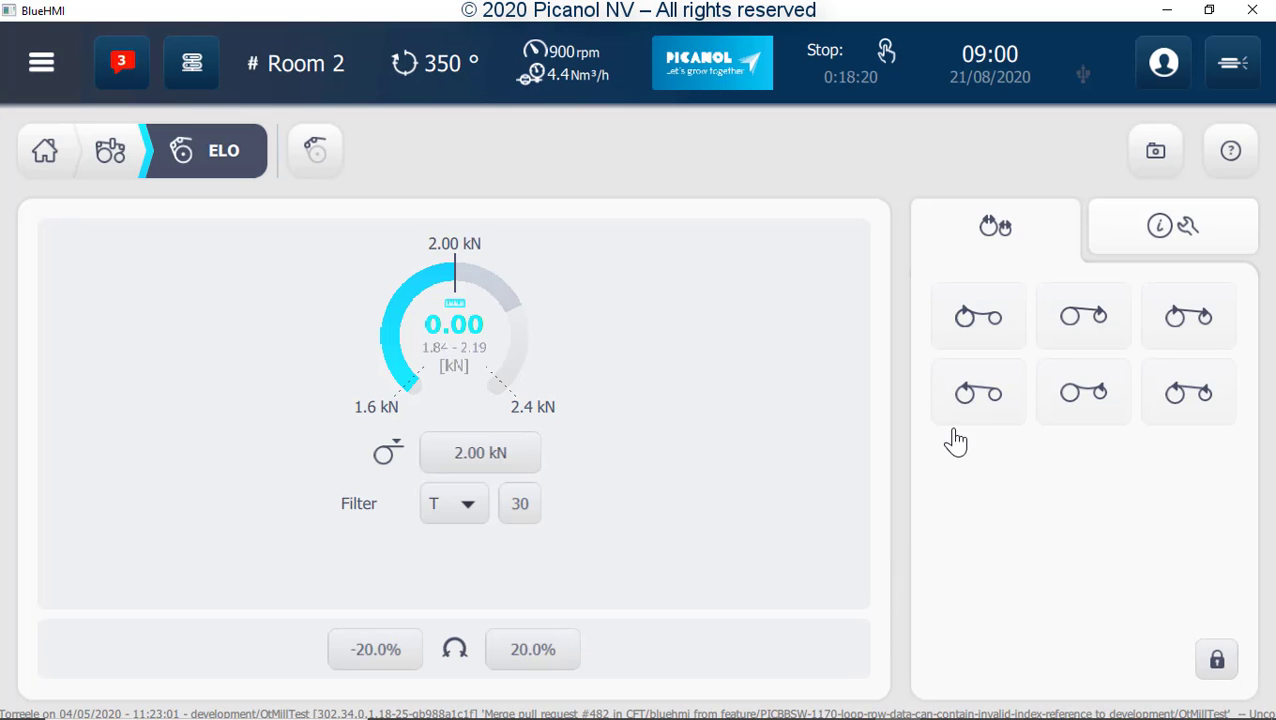
Rotate the warp beam to reach tensioning force (1.33 kN), acknowledge it, and return to Machine settings.
left_click(1217, 662)
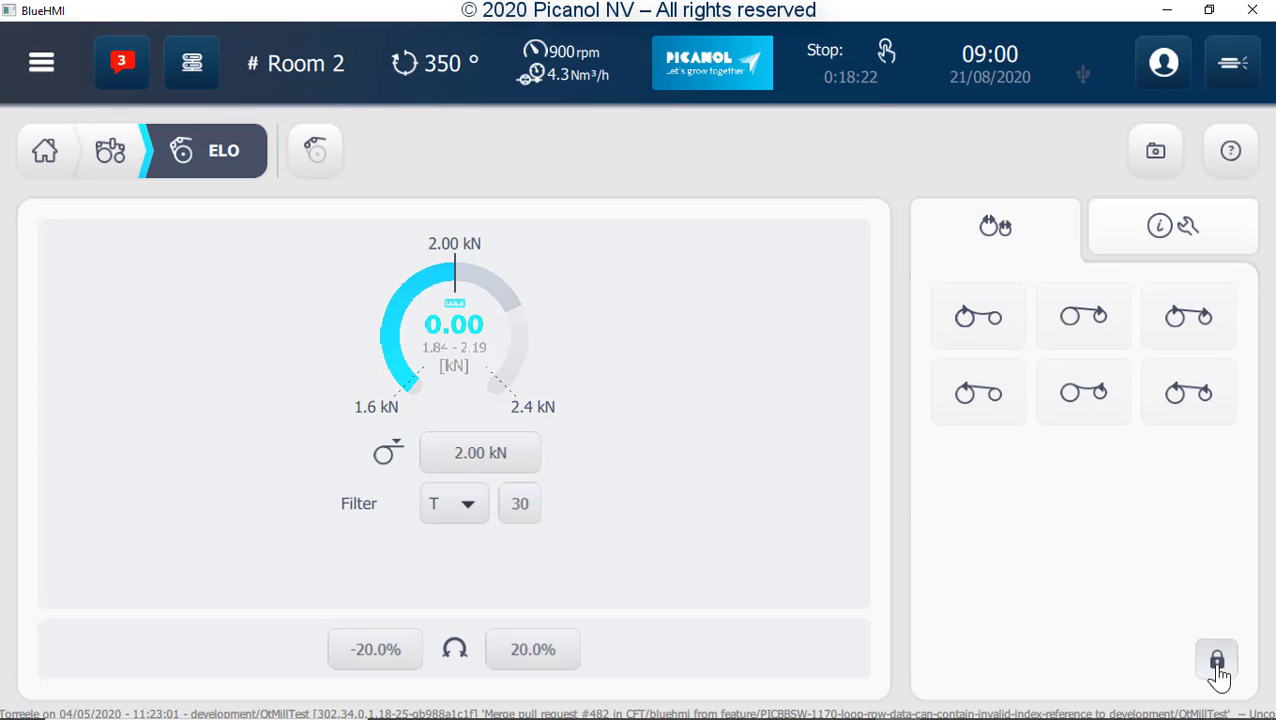
left_click(975, 398)
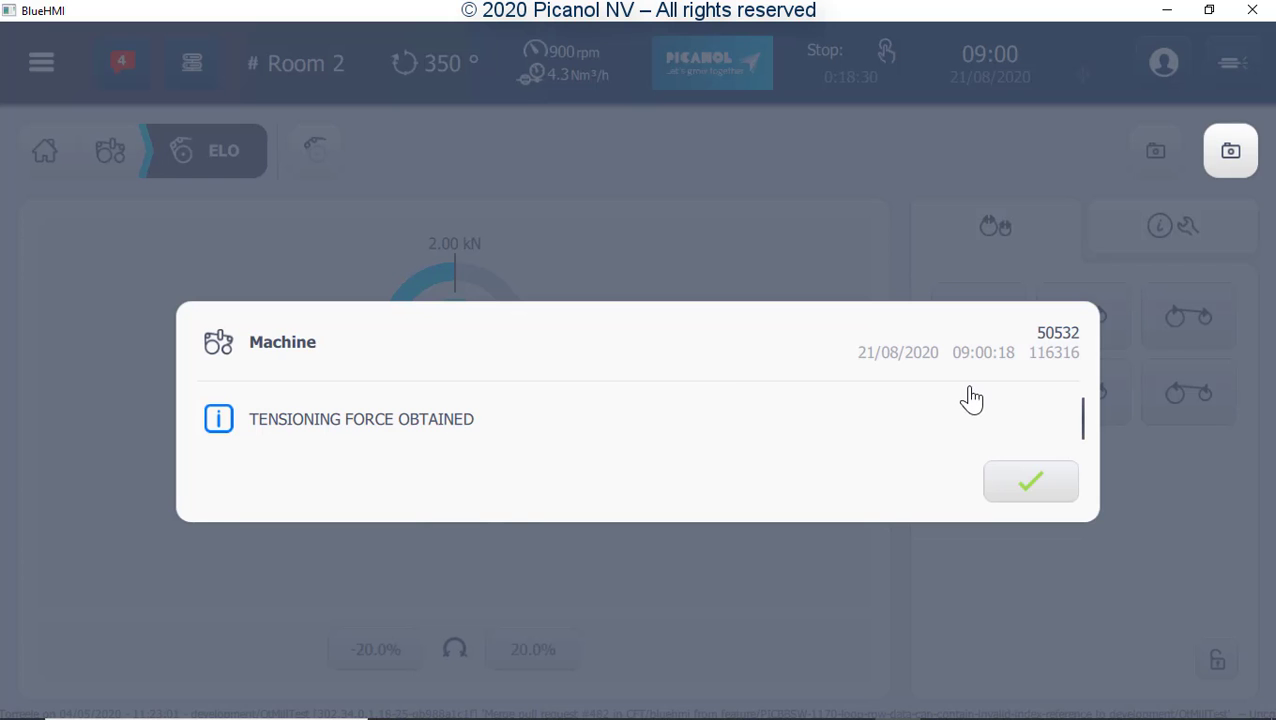
left_click(1052, 490)
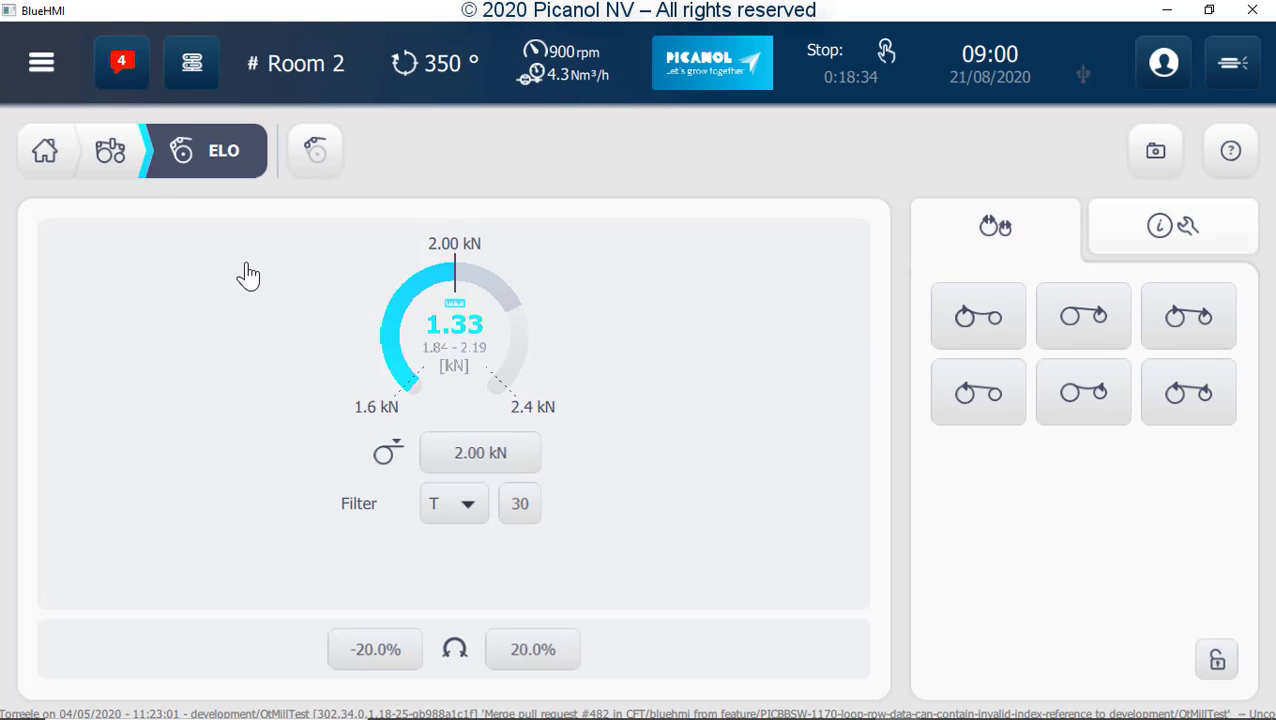
left_click(112, 155)
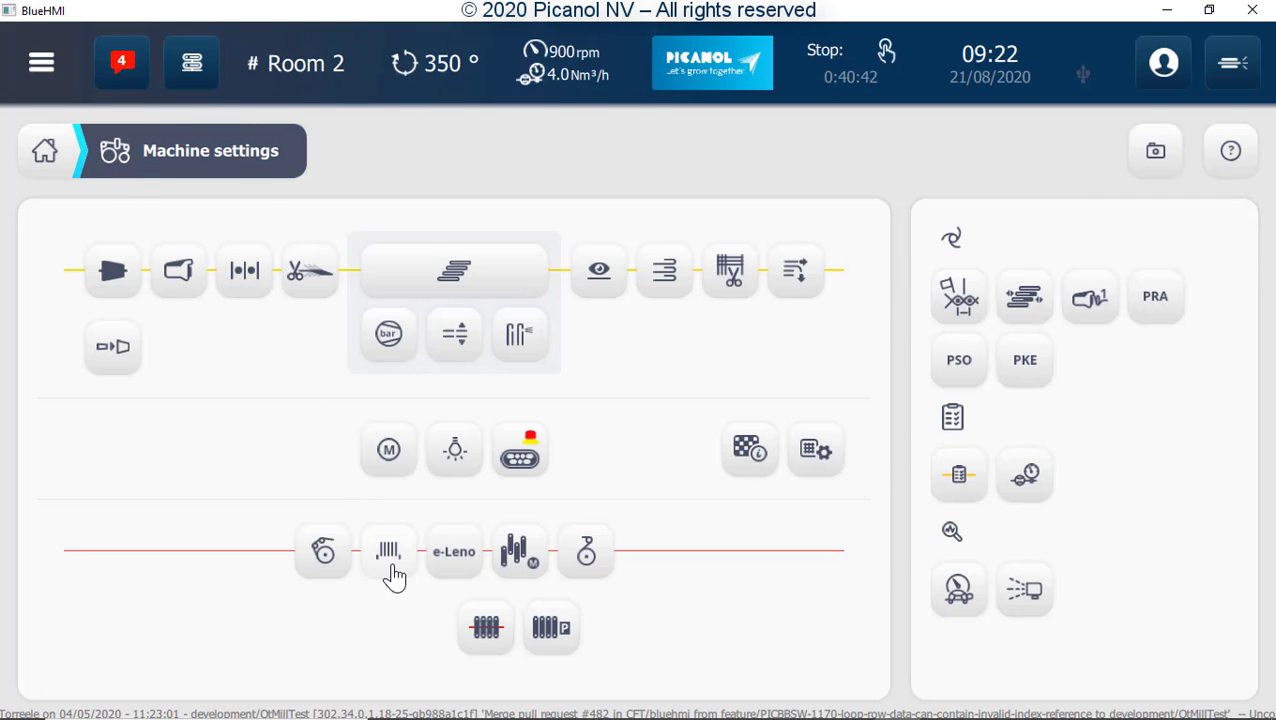
Check the warp detection page, then open the e-Leno settings.
left_click(390, 566)
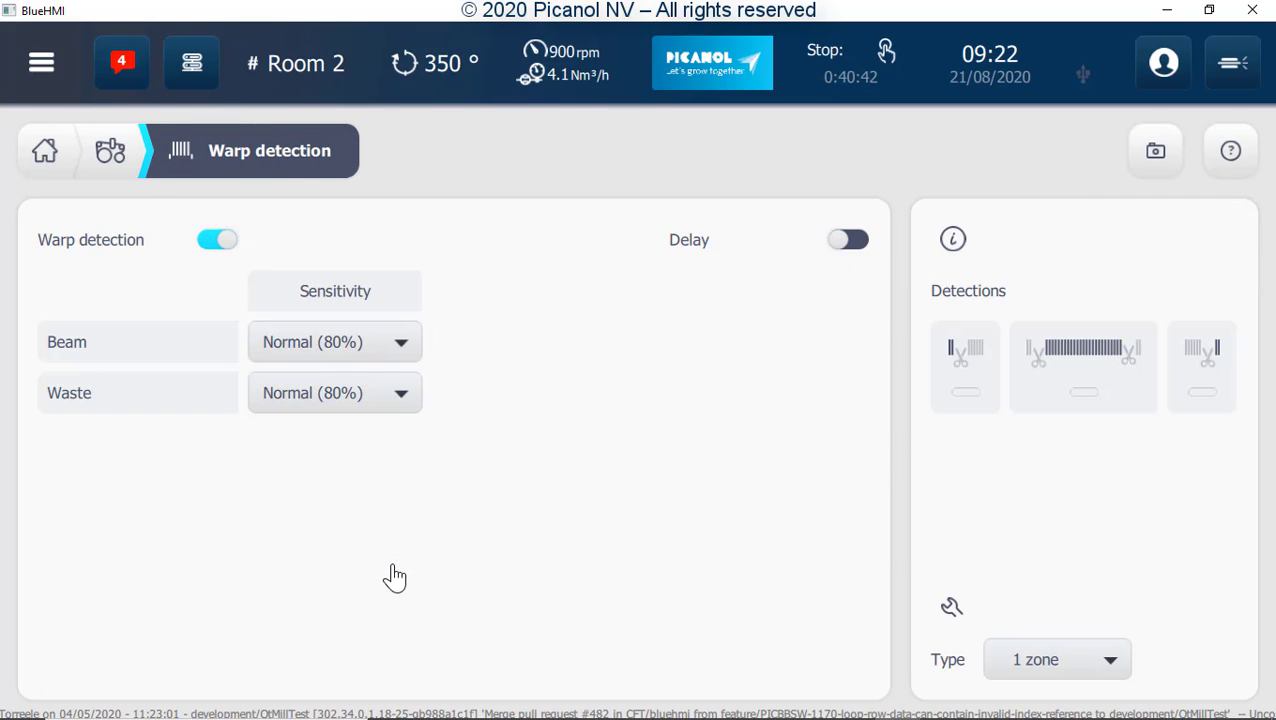
left_click(109, 151)
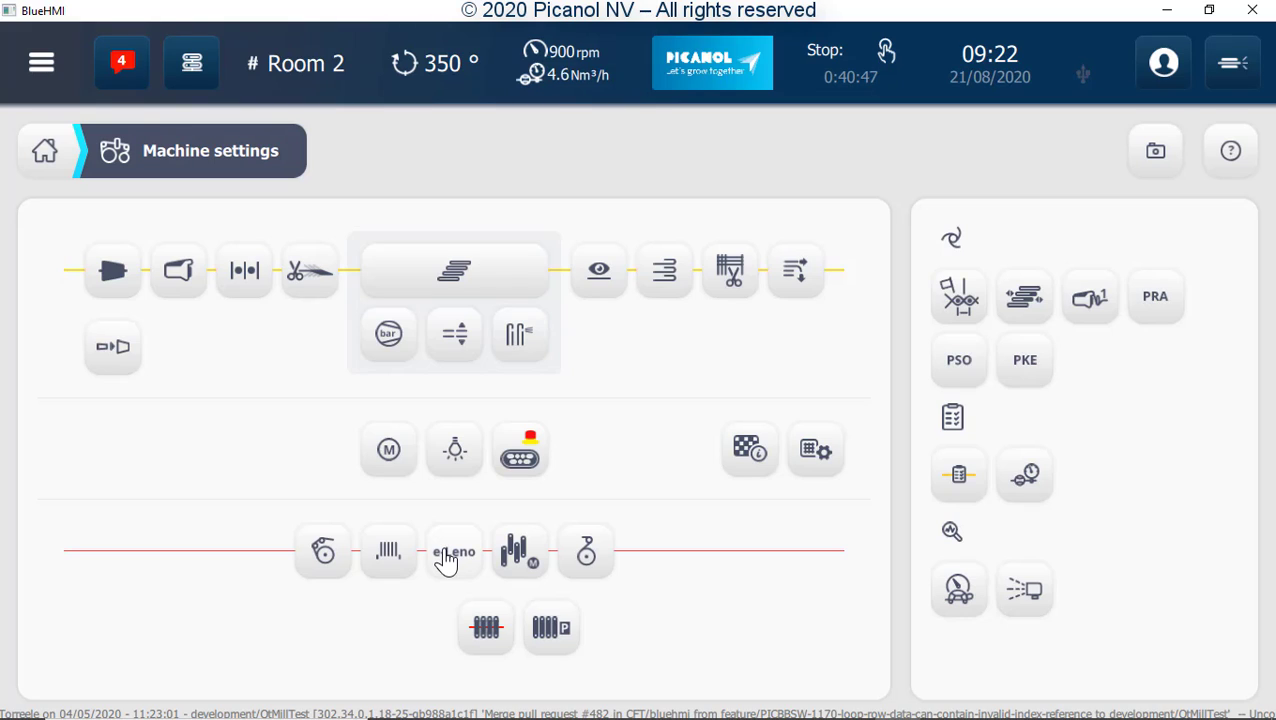
left_click(452, 556)
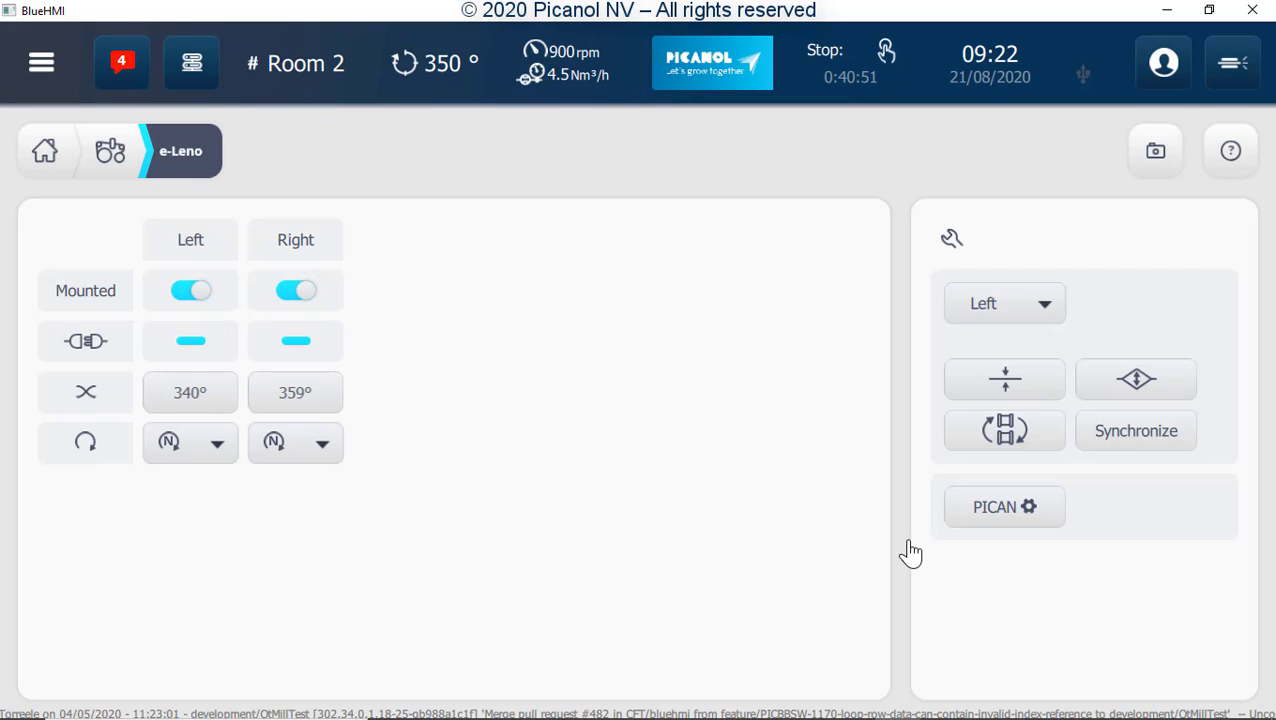
Activate the right e-Leno unit in the PICAN configuration and confirm it.
left_click(994, 507)
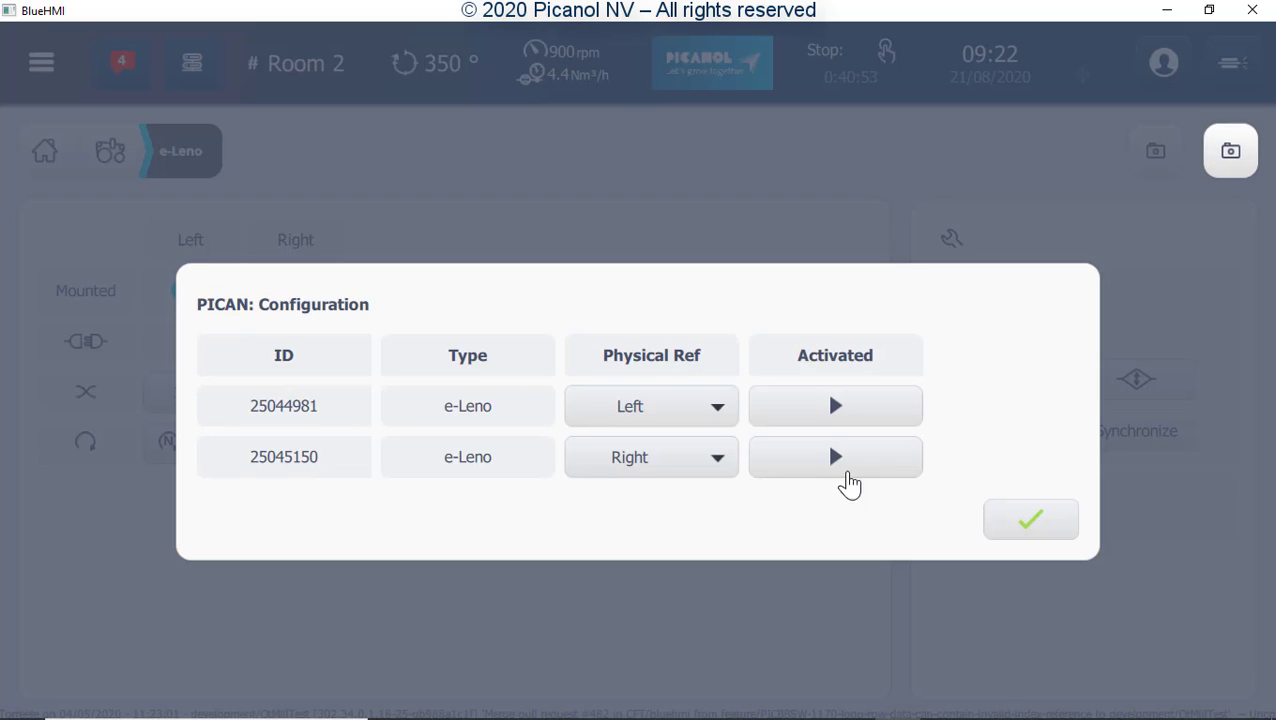
left_click(835, 407)
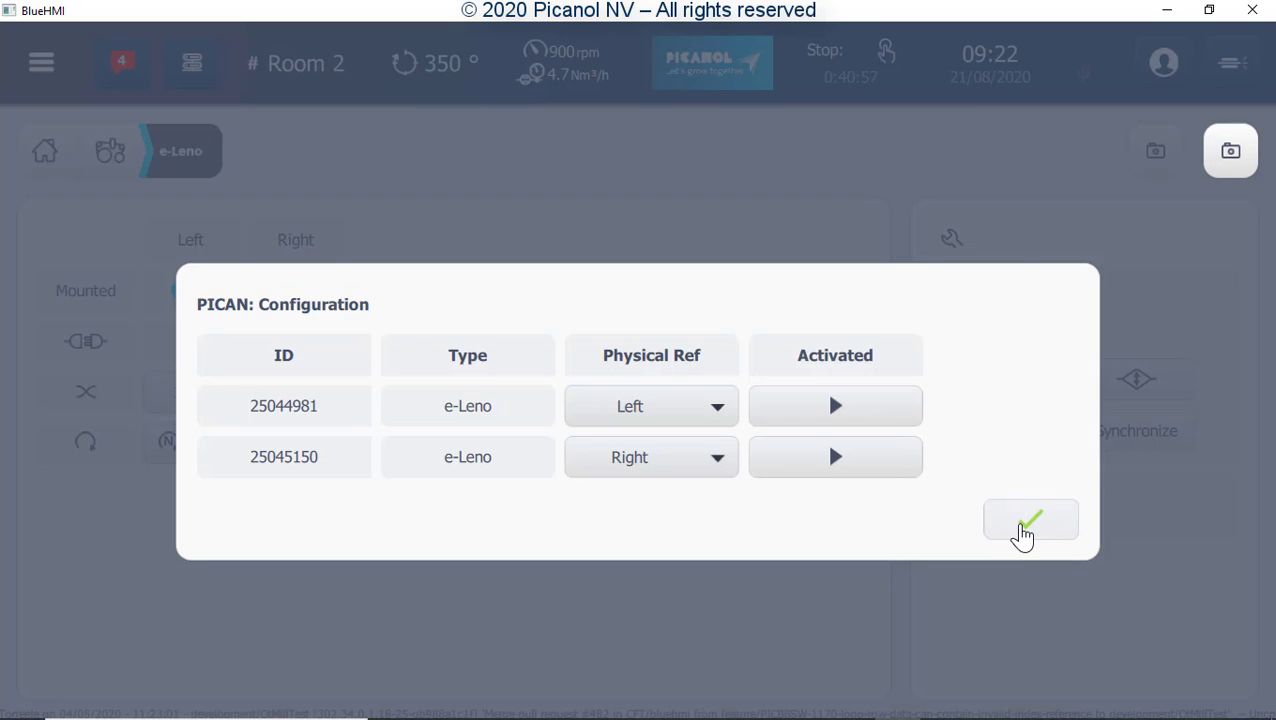
left_click(1021, 535)
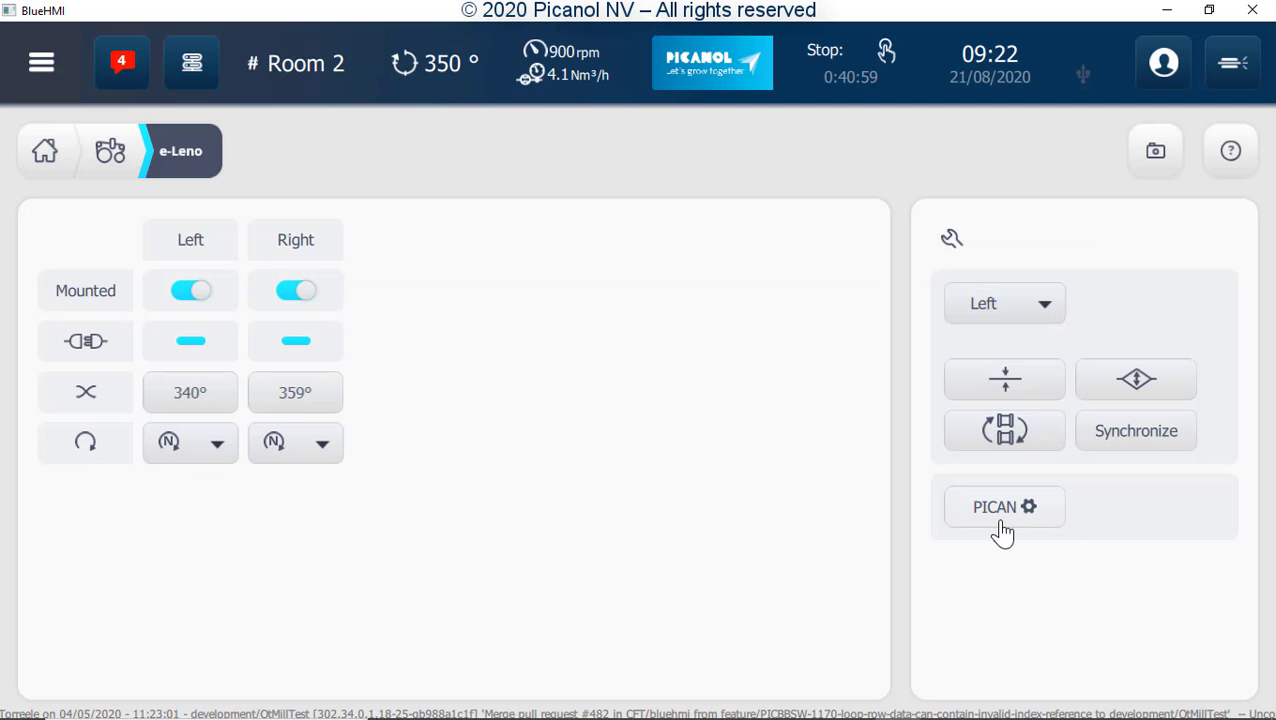
Open SmartShed and review its ELSY, SmartShed tests and Test pattern pages, ending on the harness table.
left_click(111, 154)
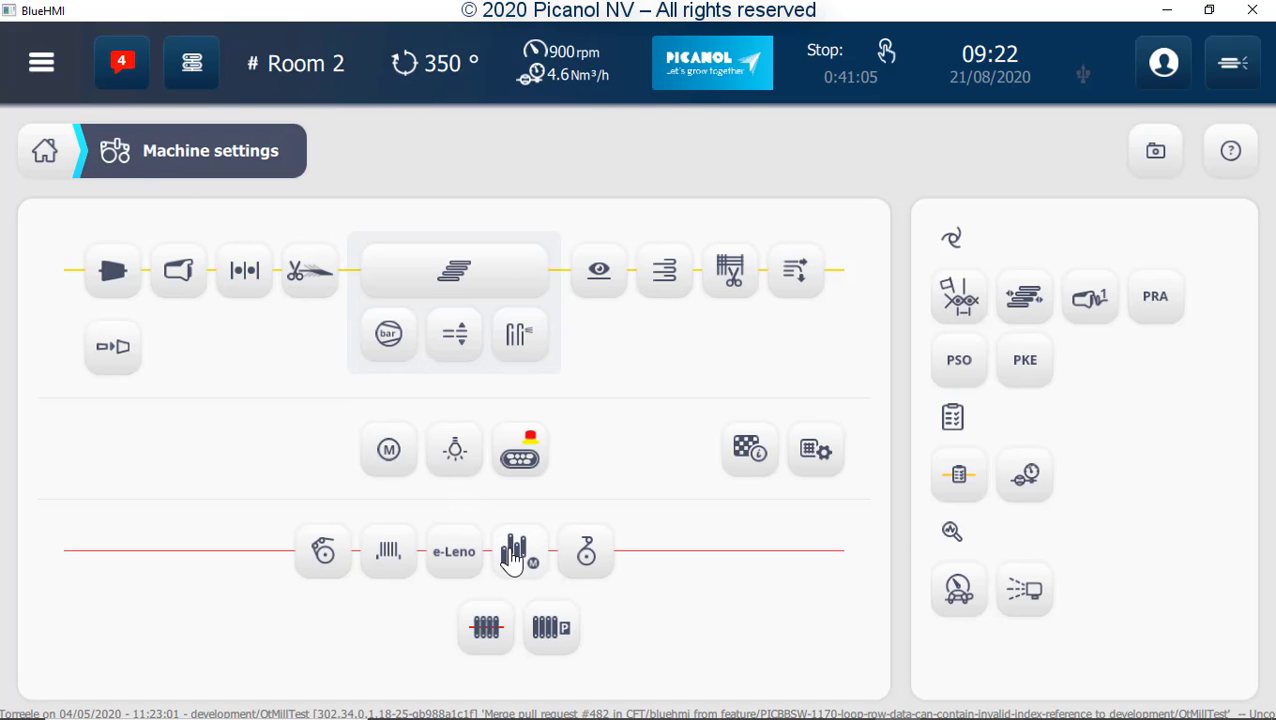
left_click(515, 555)
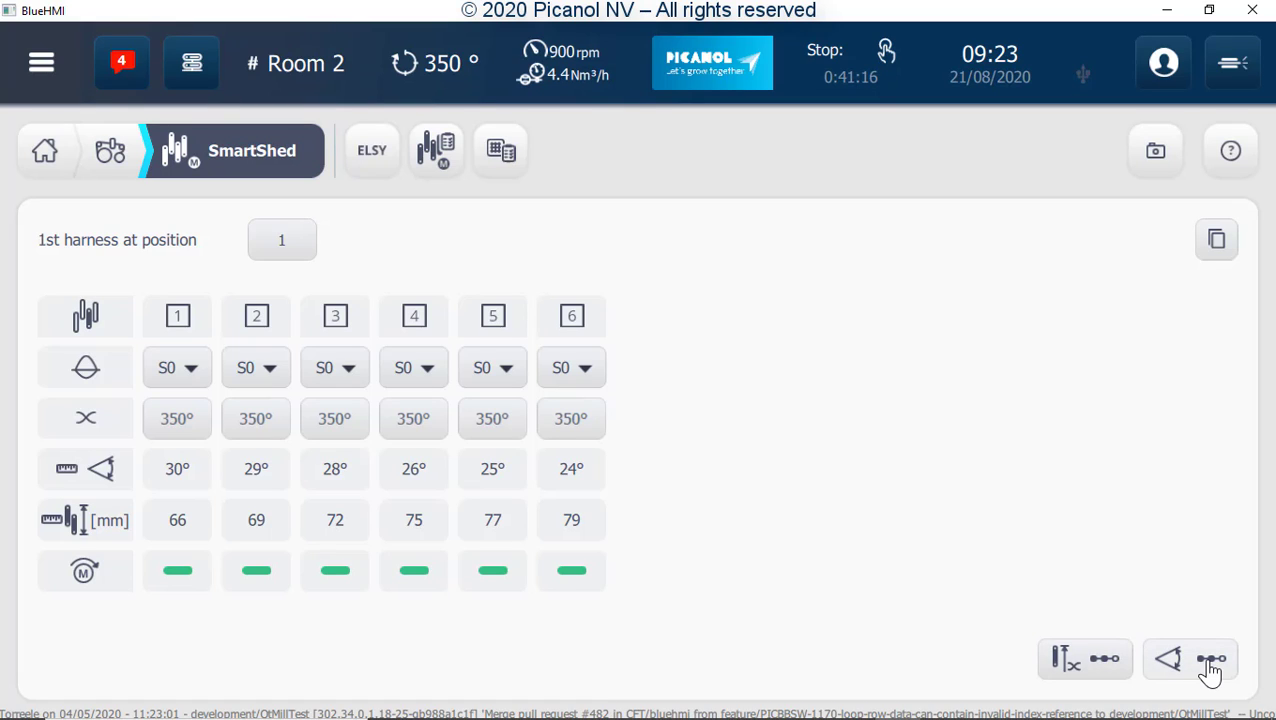
left_click(371, 160)
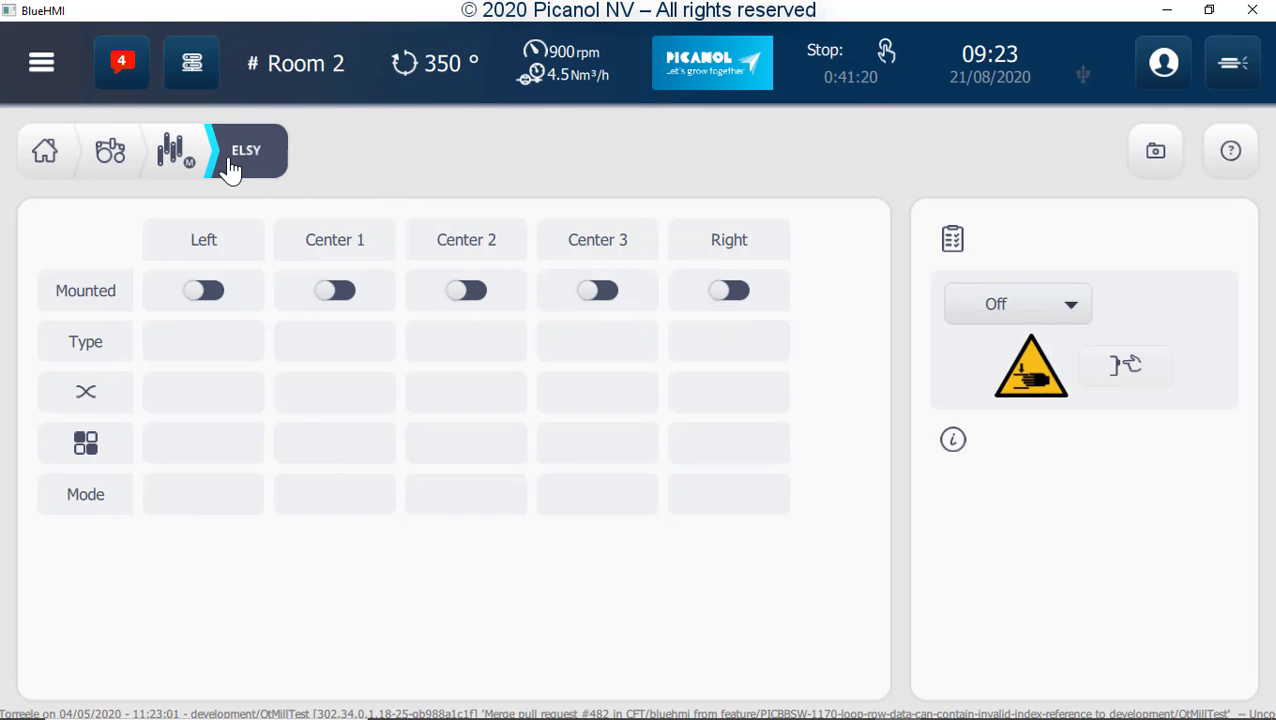
left_click(173, 160)
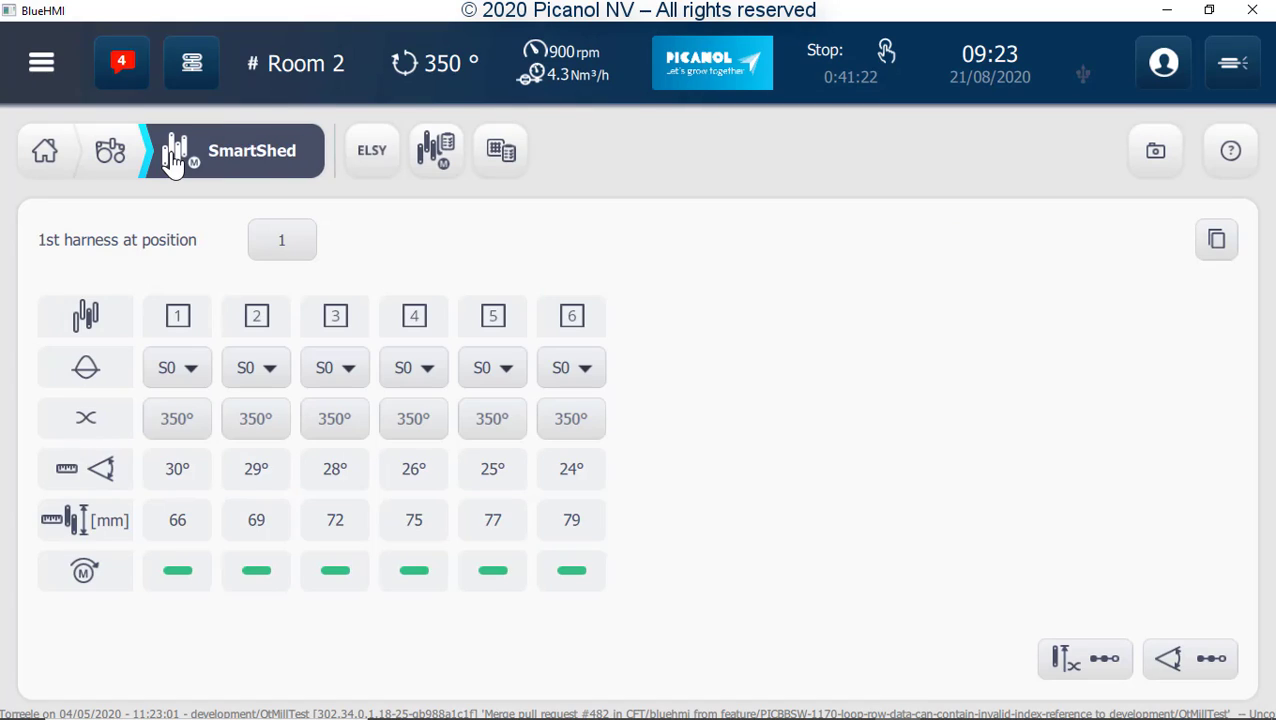
left_click(432, 178)
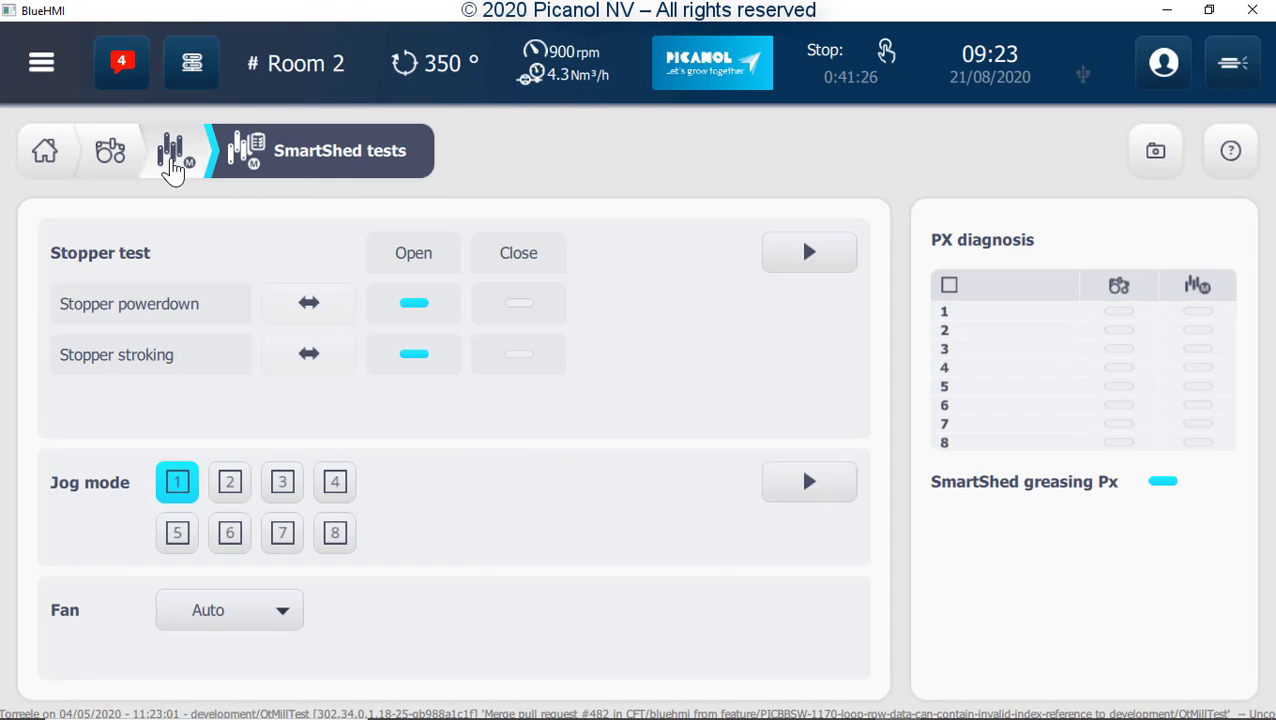
left_click(173, 162)
left_click(496, 168)
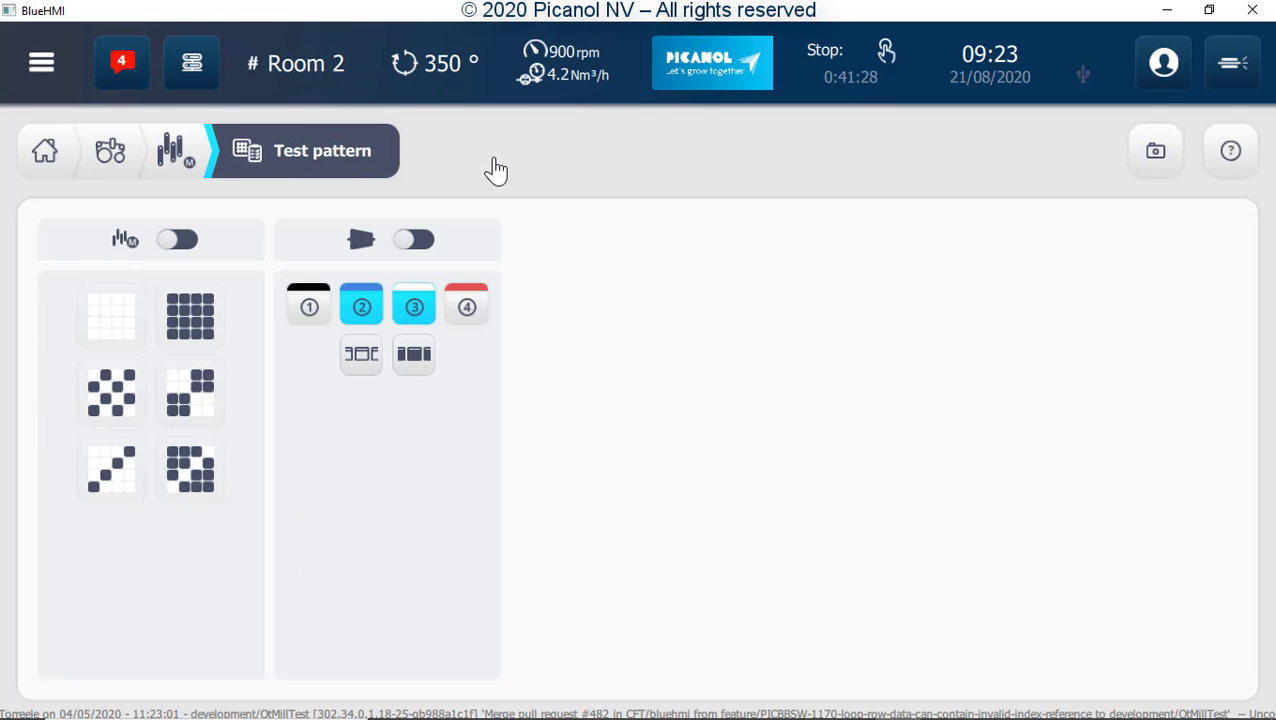
left_click(179, 159)
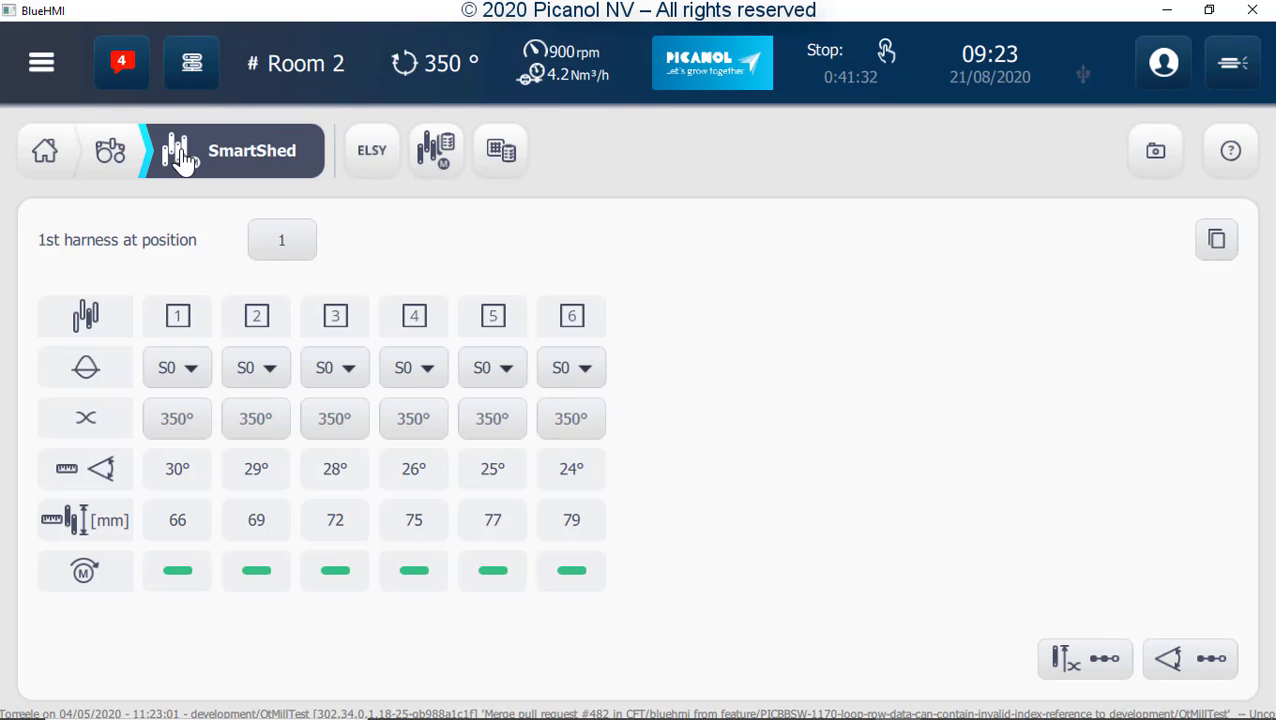
Review the Take up page (40.0 picks/cm, Standard reductor) and go back to Machine settings.
left_click(112, 153)
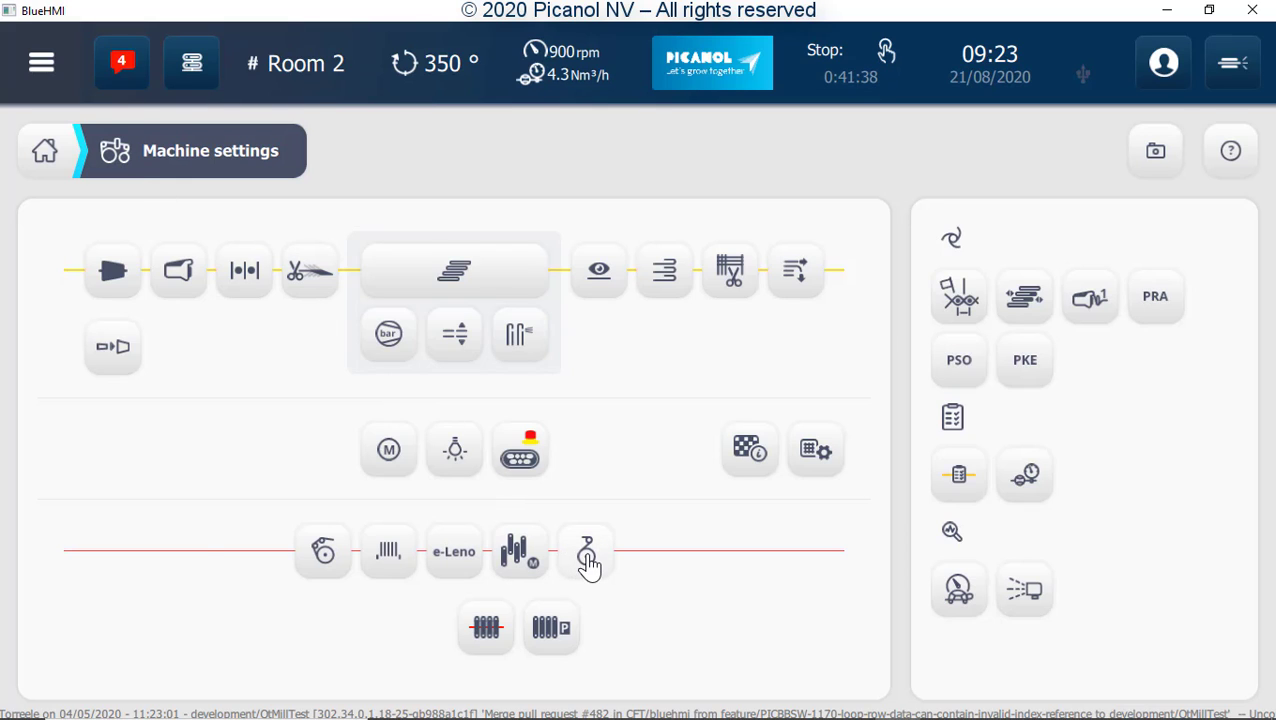
left_click(586, 556)
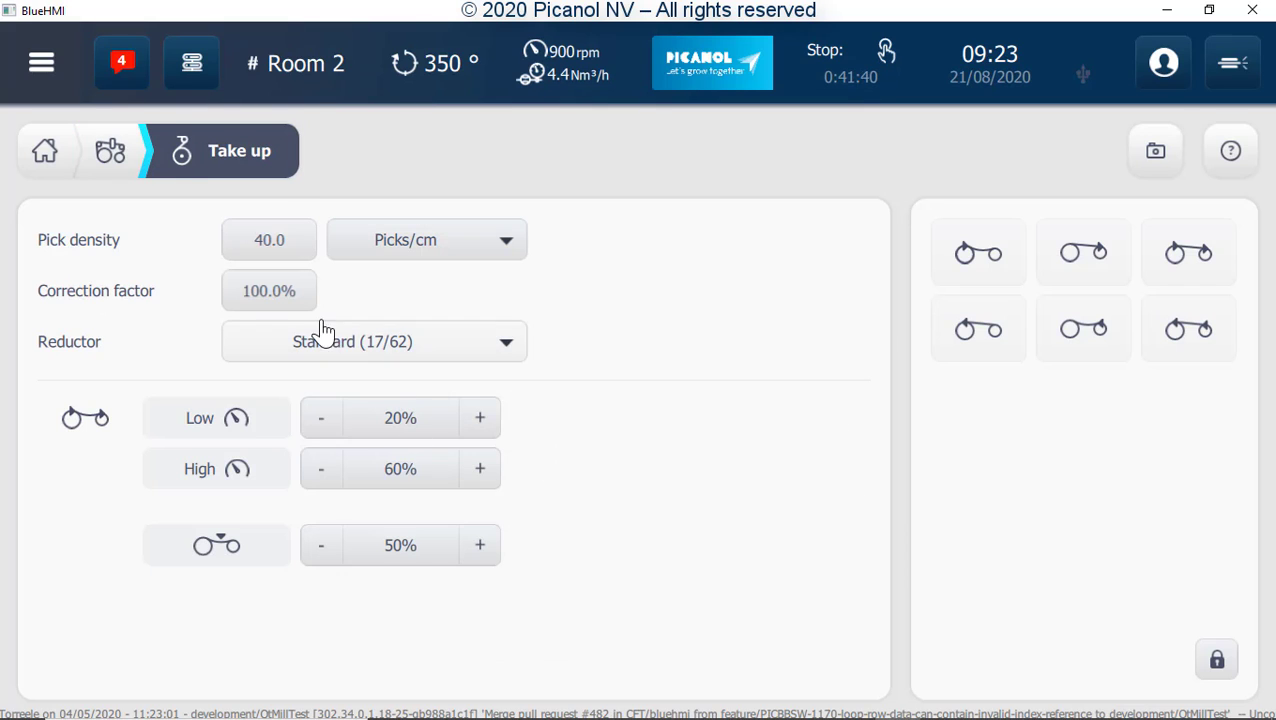
left_click(114, 156)
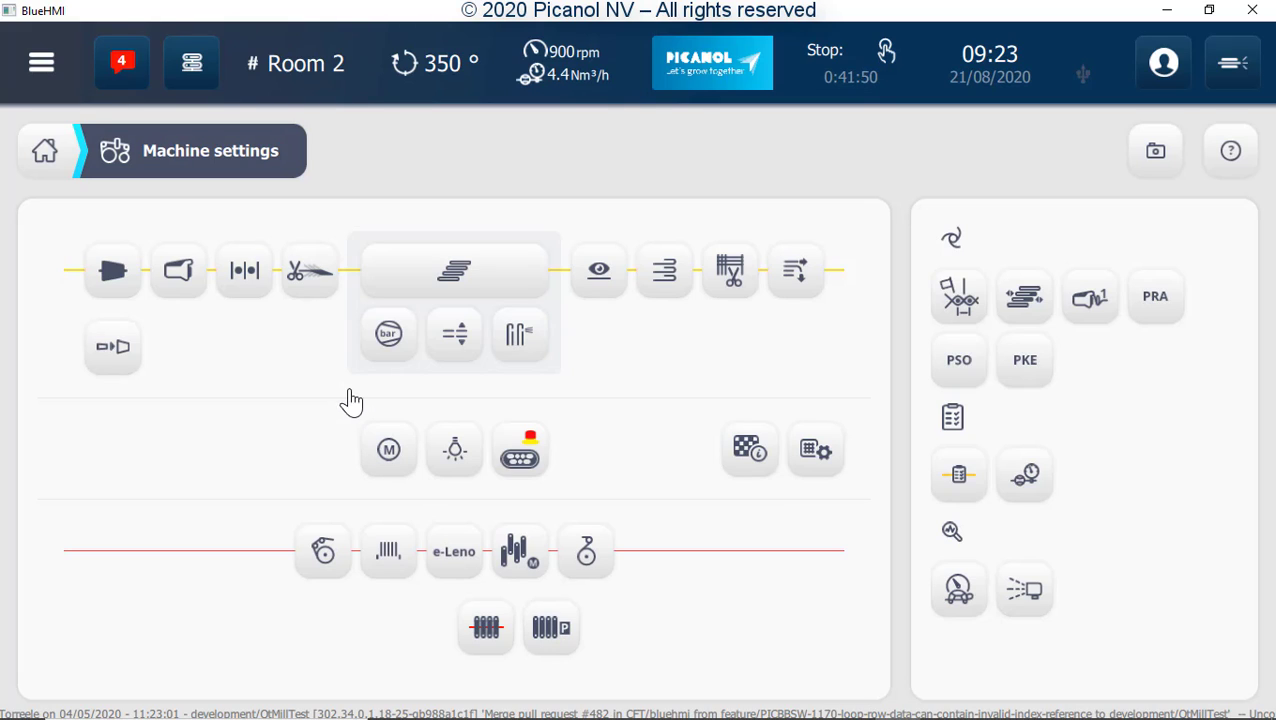
Return to the home dashboard using the Home breadcrumb.
left_click(44, 152)
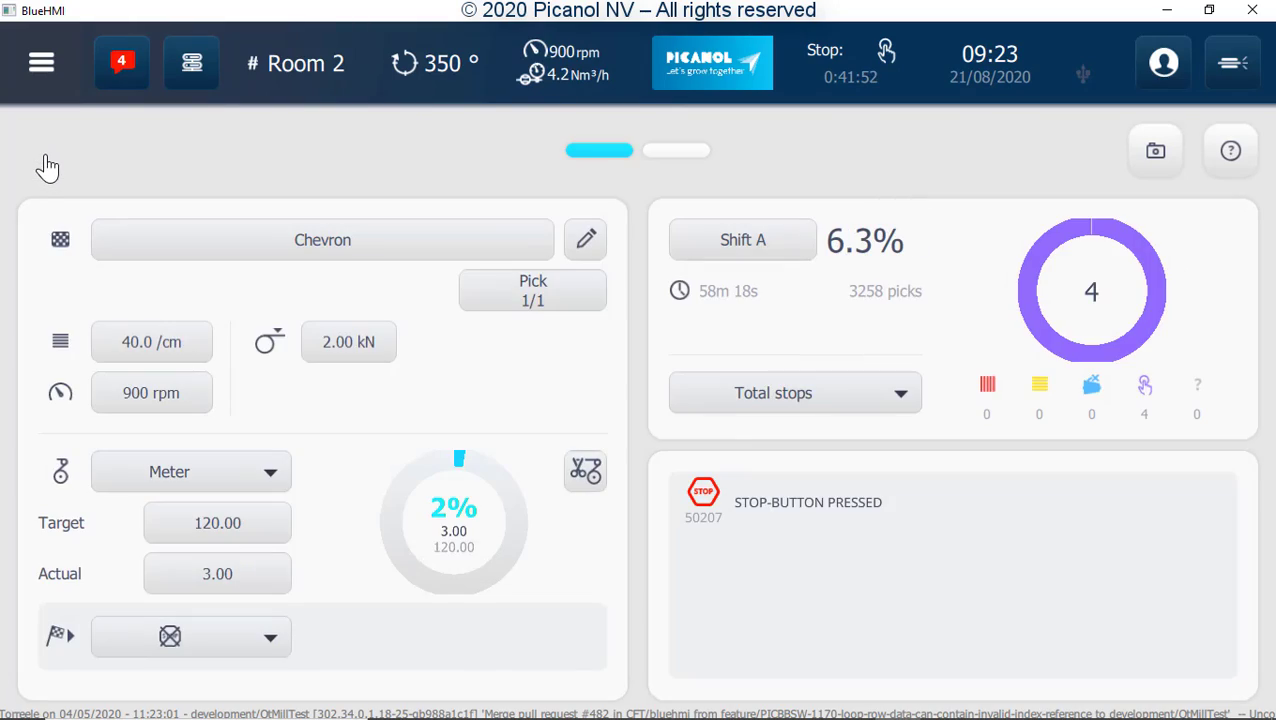